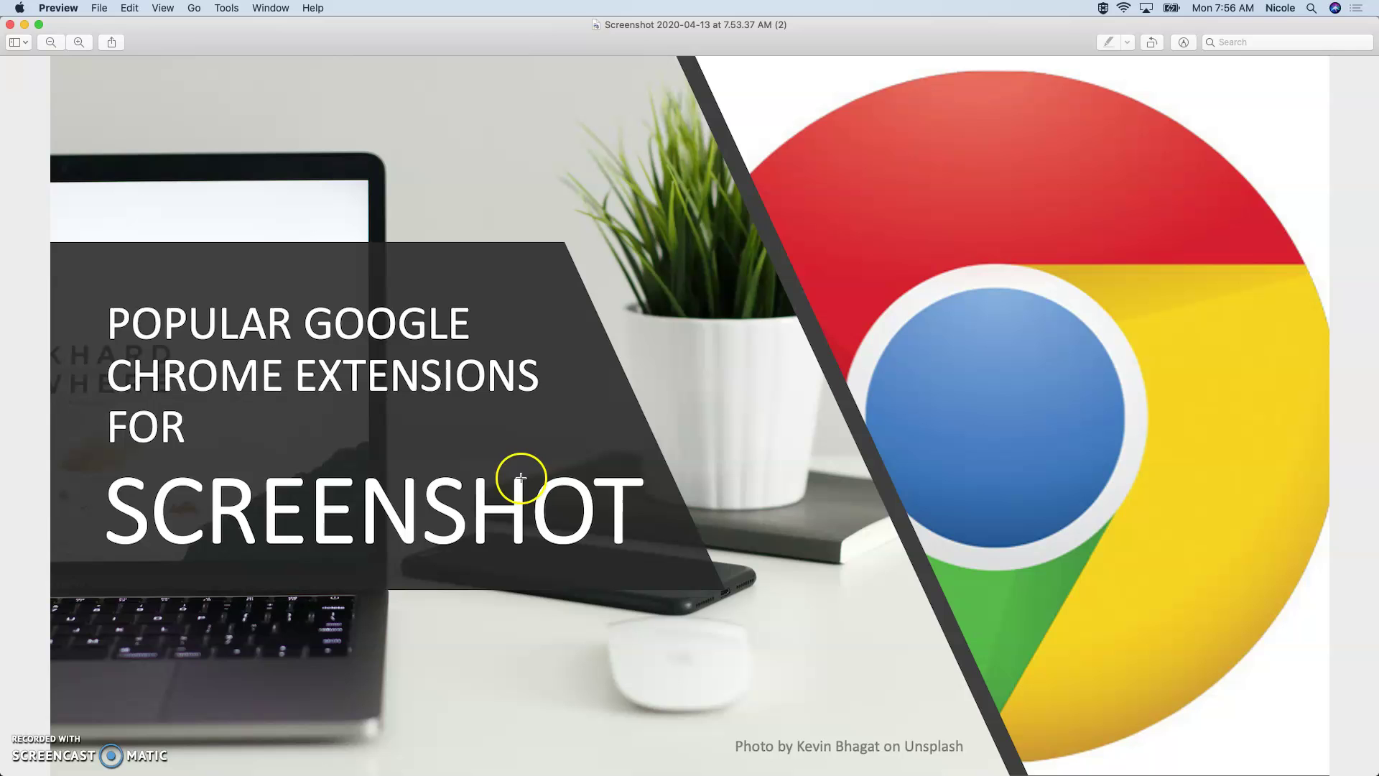
# Step: From the desktop, bring Chrome forward and search Google for 'chrome store fireshot' in a new tab
pyautogui.click(24, 26)
pyautogui.moveTo(623, 751)
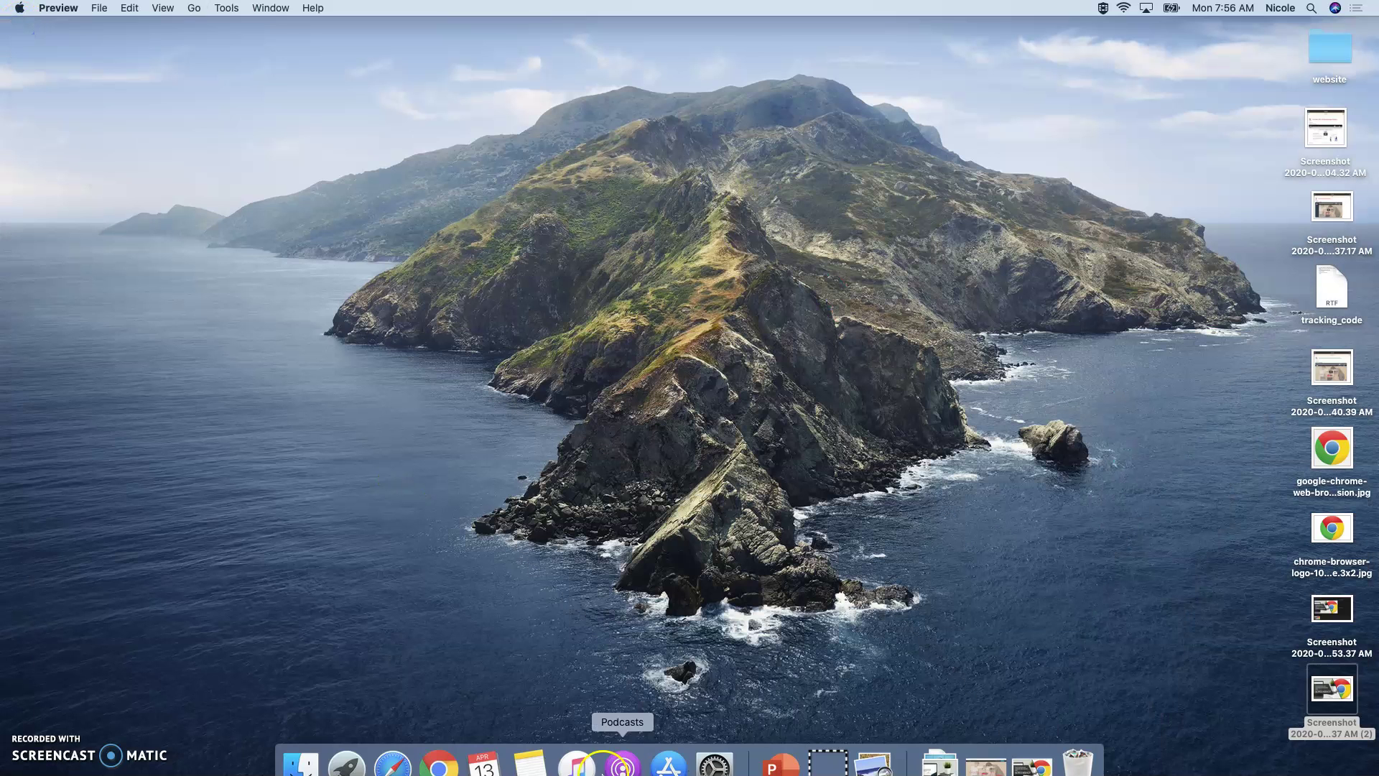
pyautogui.click(439, 747)
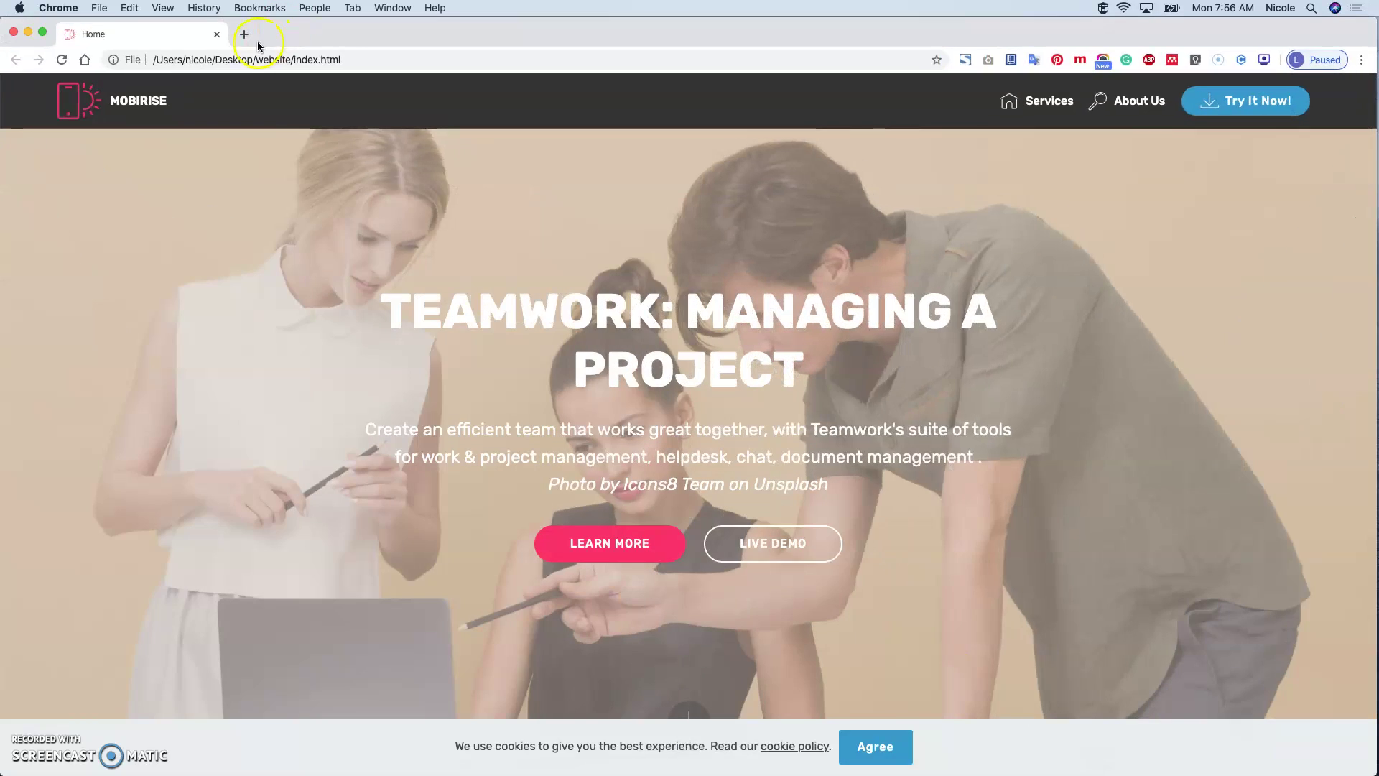
pyautogui.click(243, 38)
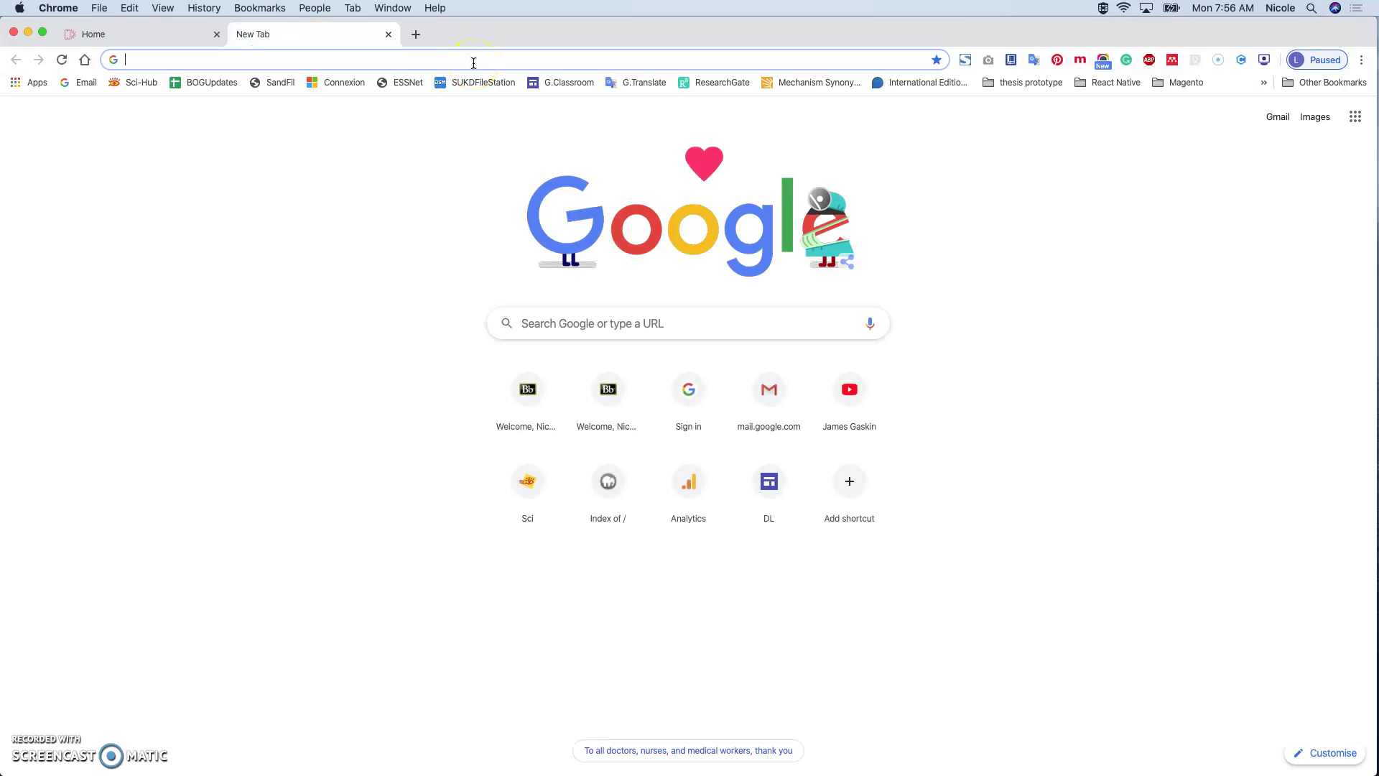
pyautogui.write('chrome store')
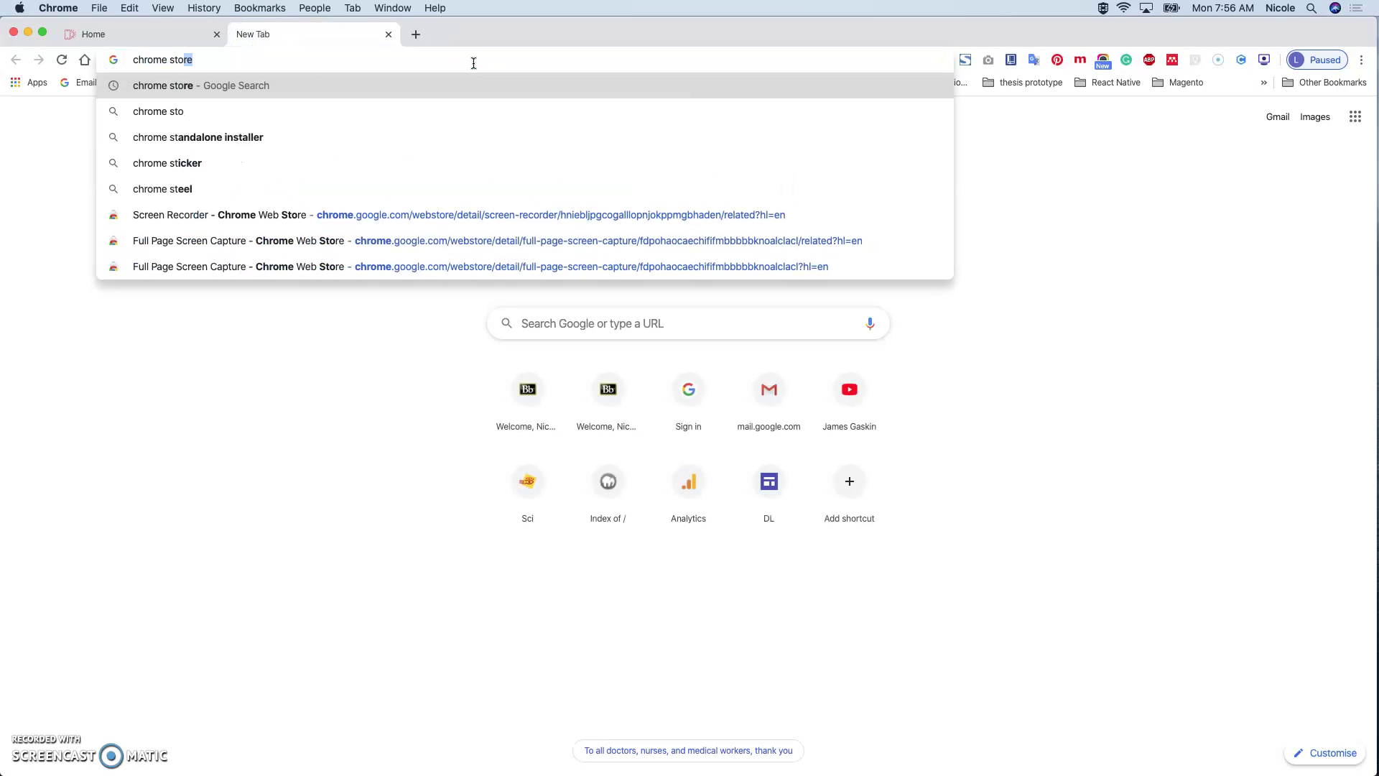
pyautogui.write(' fi')
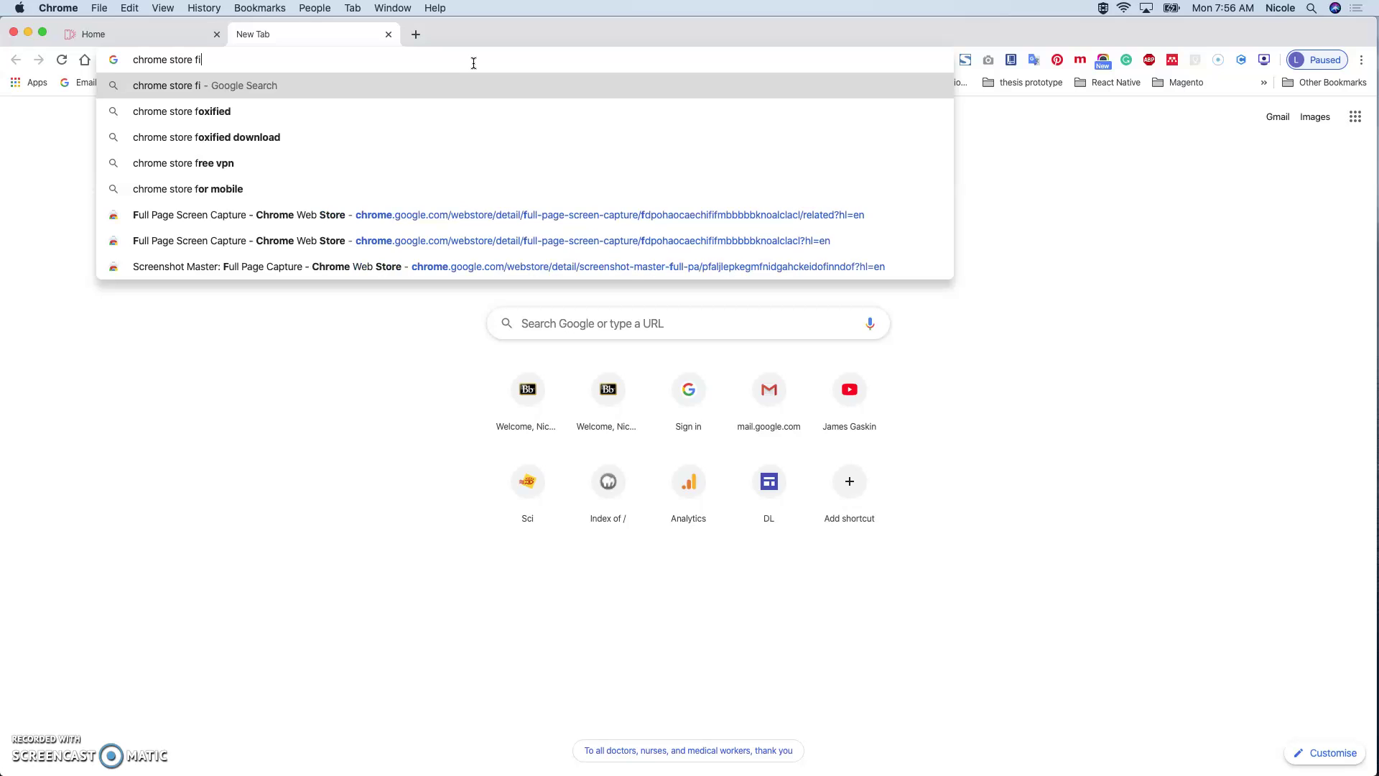
pyautogui.write('reshot')
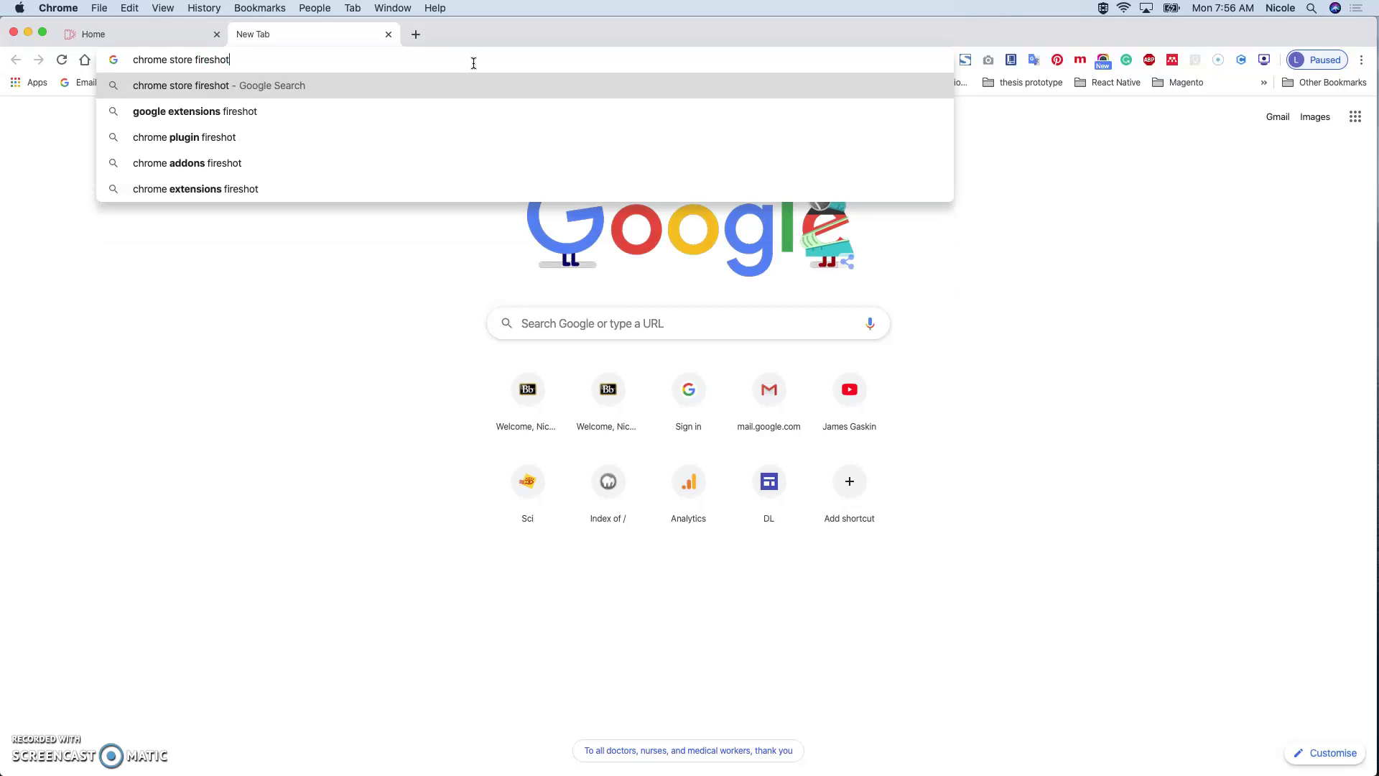
pyautogui.press('Return')
pyautogui.click(369, 109)
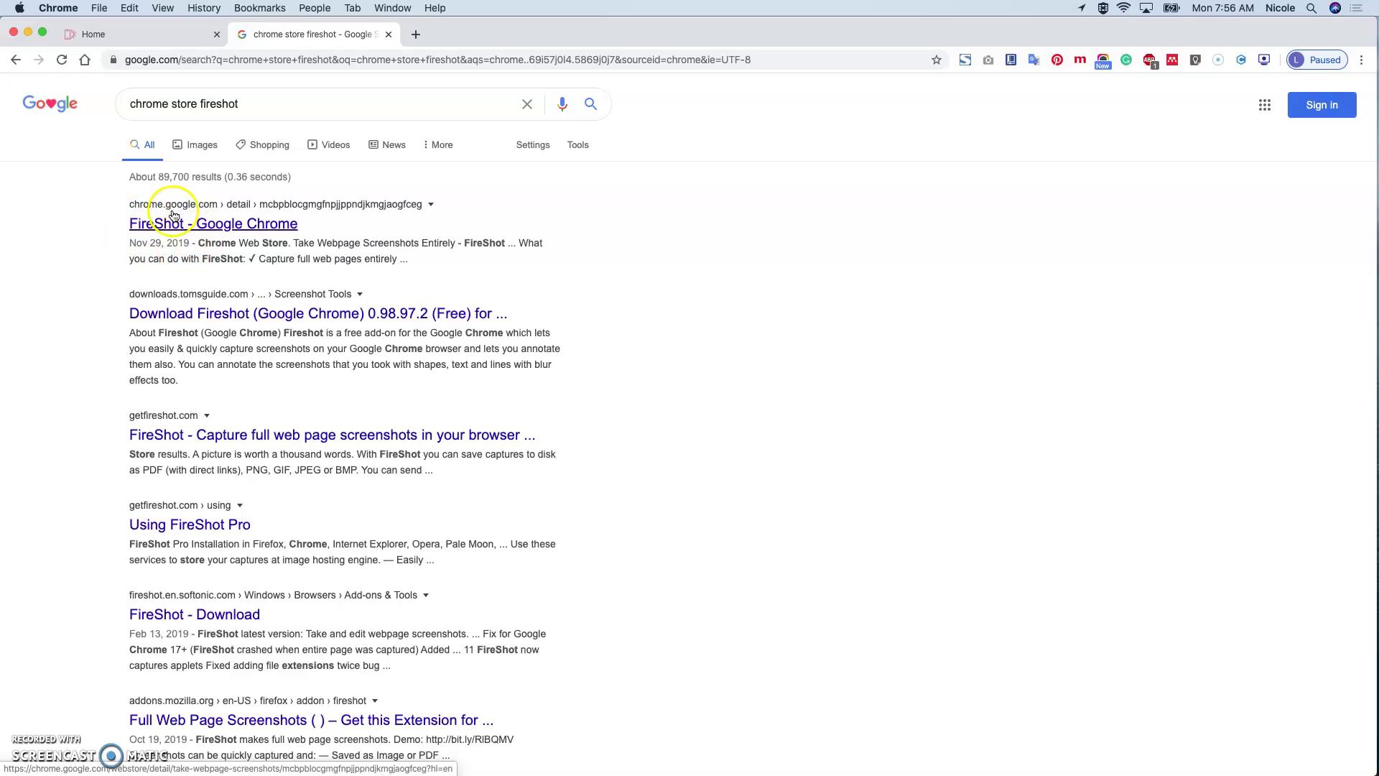
# Step: Open the FireShot Chrome Web Store listing from the first search result
pyautogui.click(255, 226)
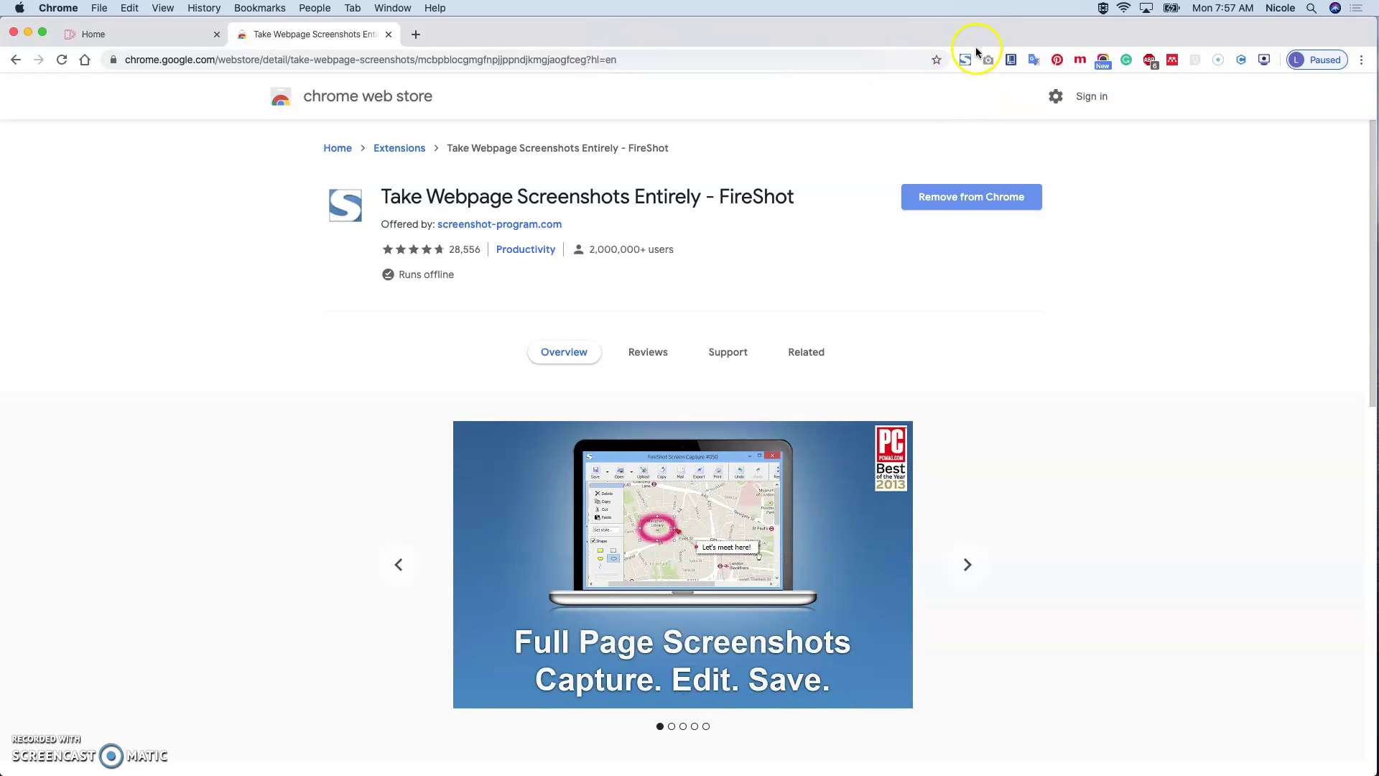
# Step: Return to the Mobirise Home tab, scroll through the page, and show FireShot's capture options
pyautogui.click(134, 38)
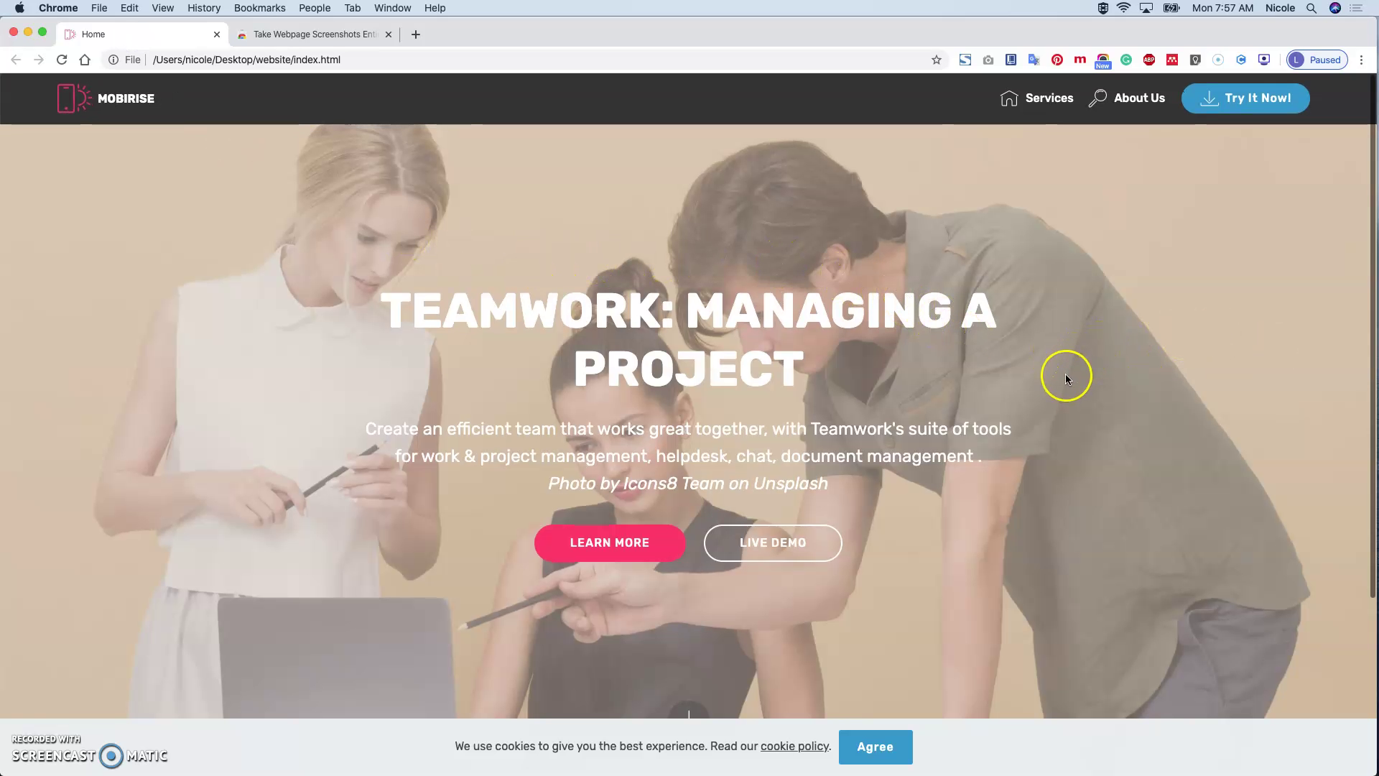
pyautogui.scroll(-4, 1070, 339)
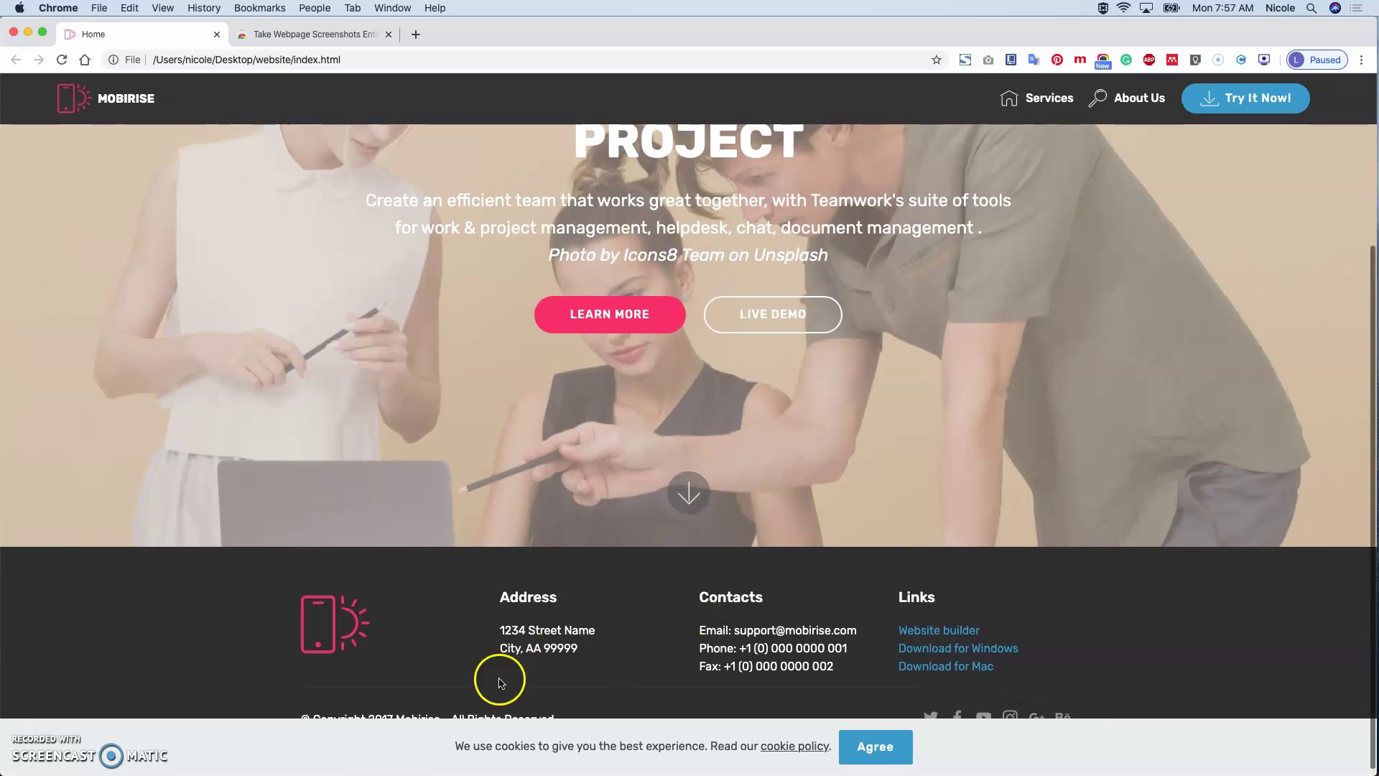
pyautogui.scroll(4, 1046, 373)
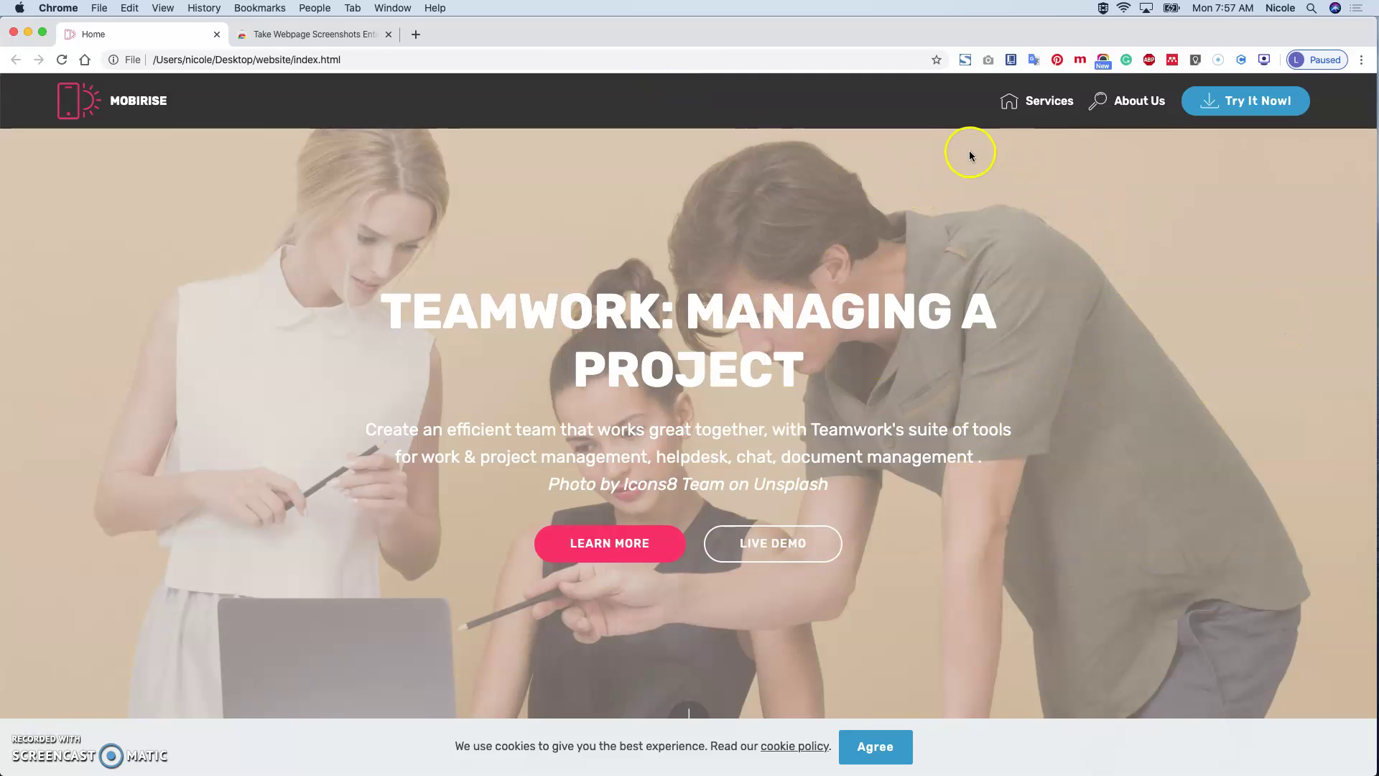
pyautogui.click(966, 60)
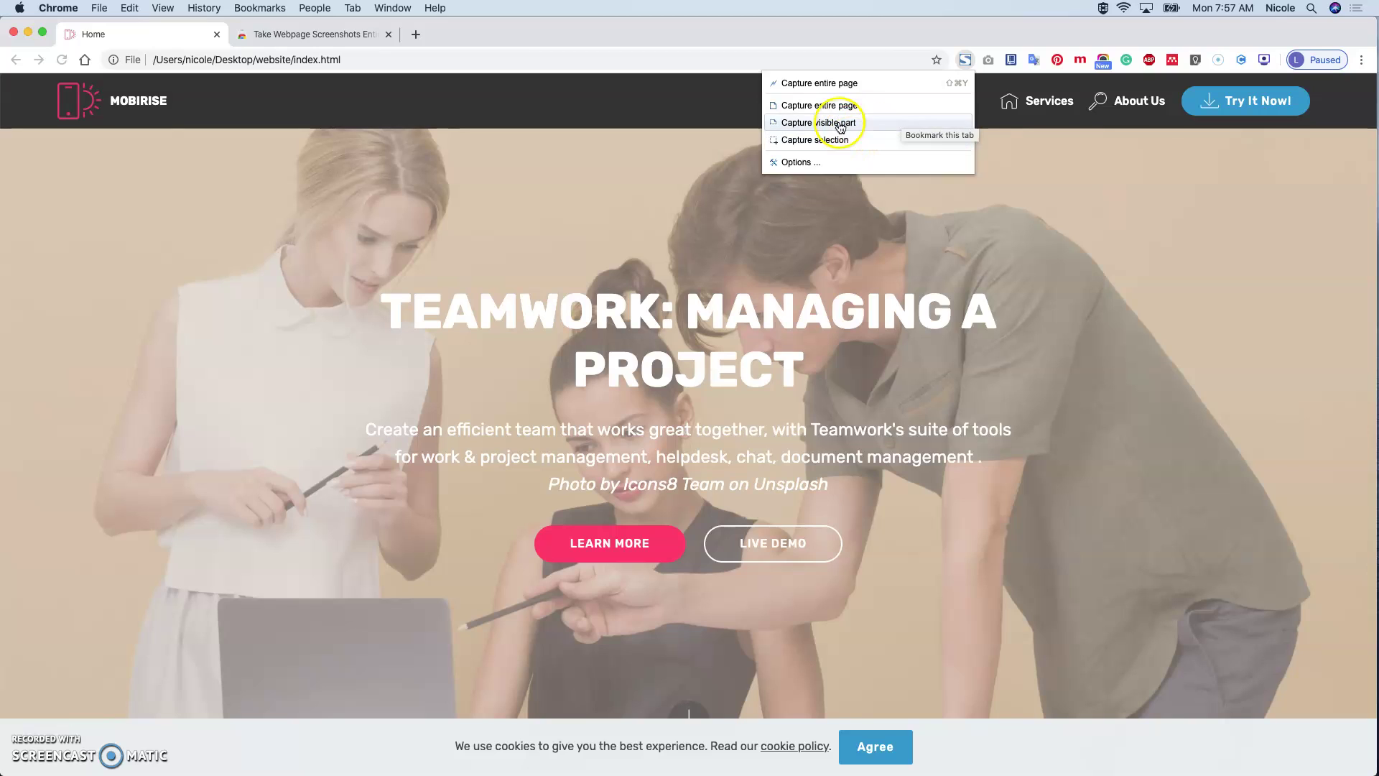
# Step: Capture the entire Mobirise page with FireShot, then capture just its visible part
pyautogui.click(823, 106)
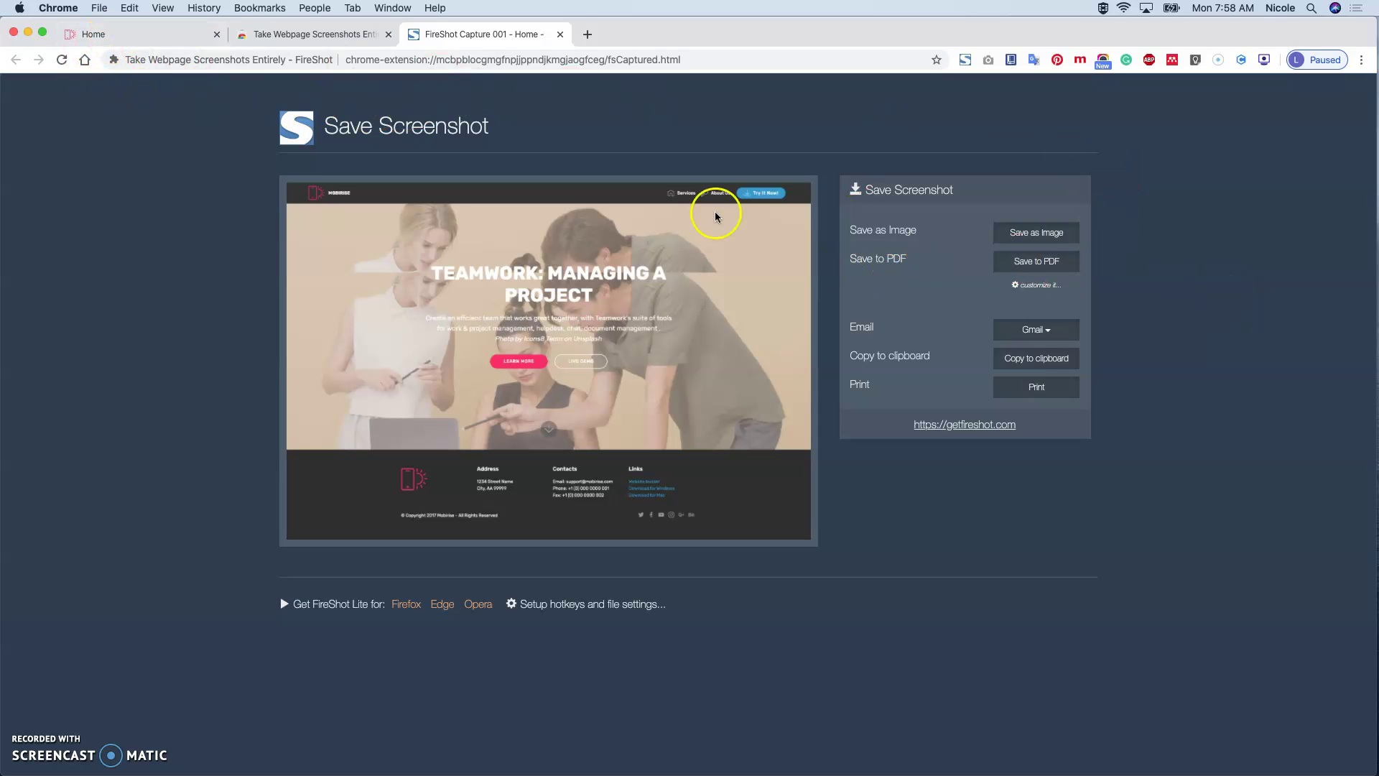
pyautogui.click(123, 37)
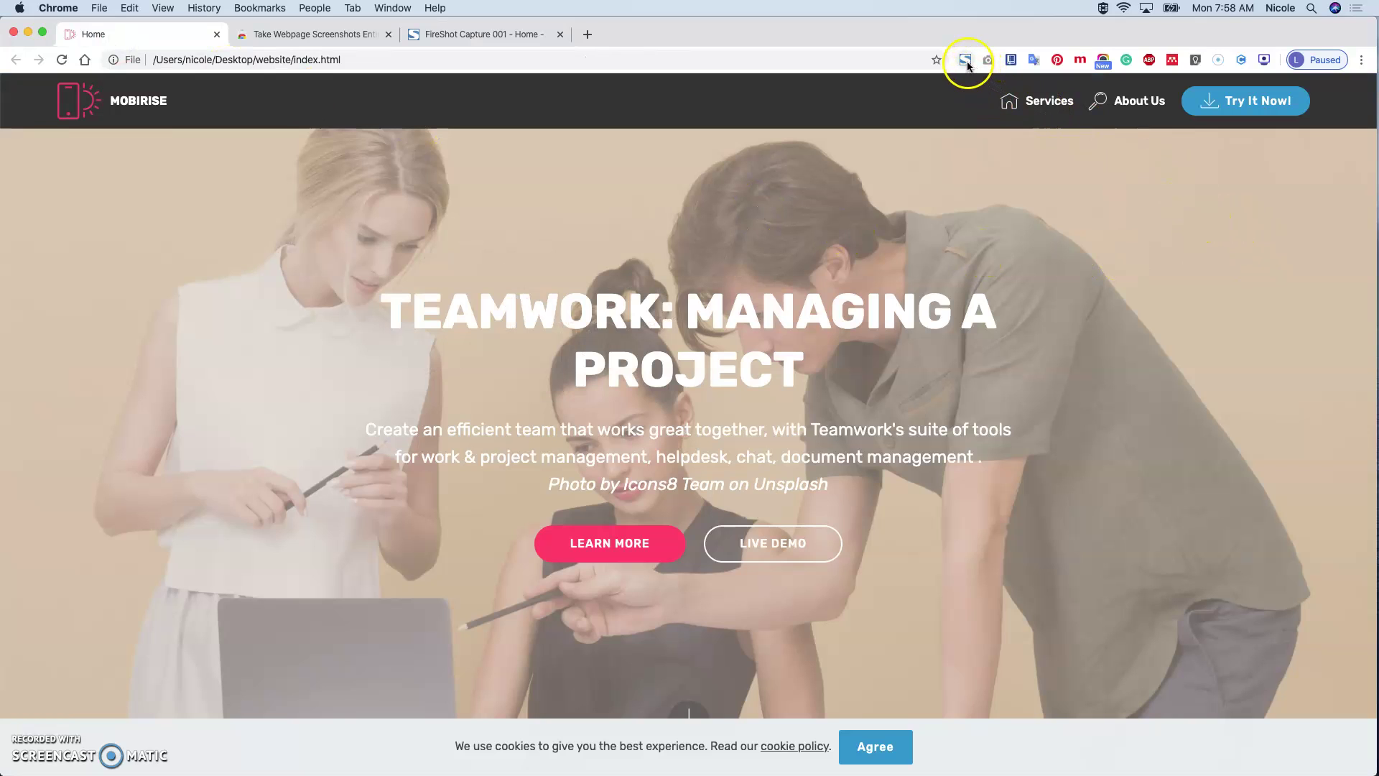
pyautogui.click(966, 62)
pyautogui.click(819, 127)
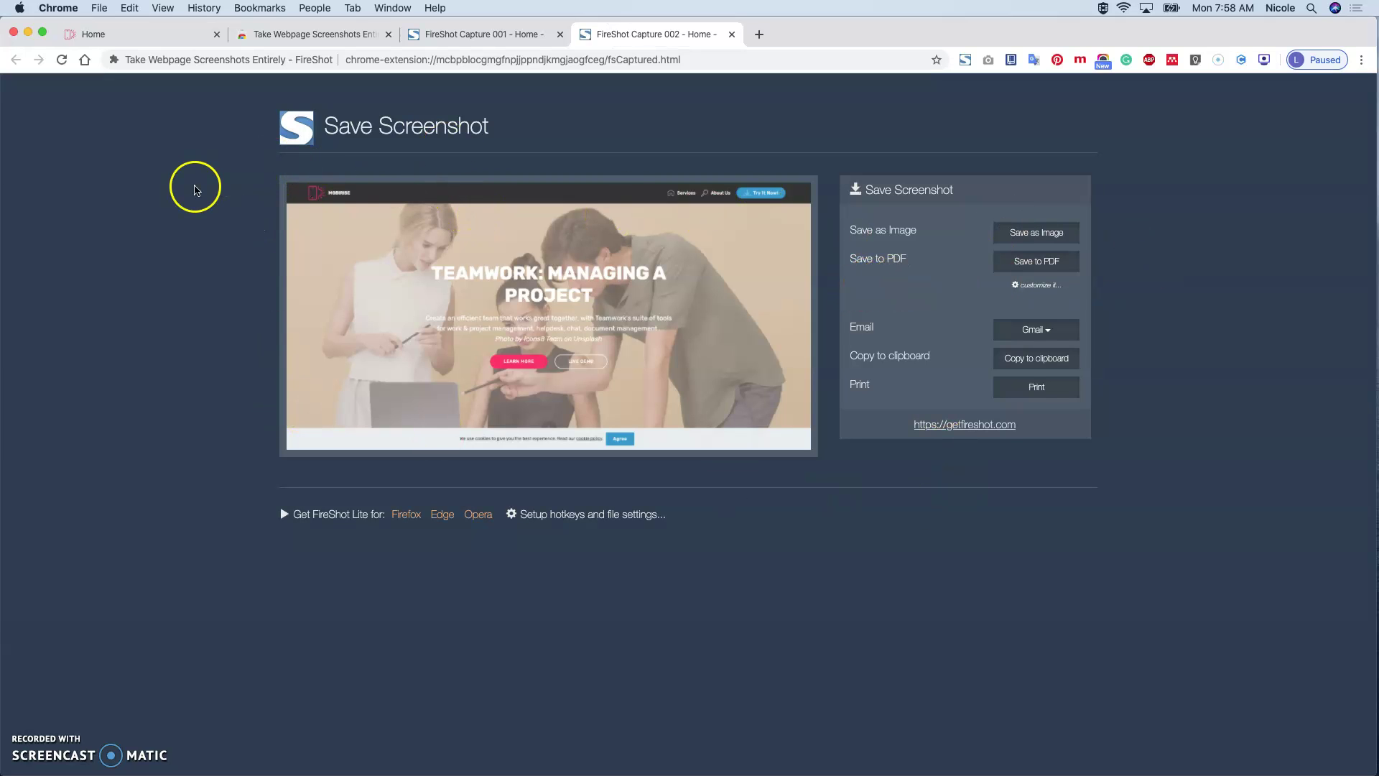
# Step: Use FireShot's Capture selection to grab a 1409 x 810 region from the page's top-left
pyautogui.click(119, 36)
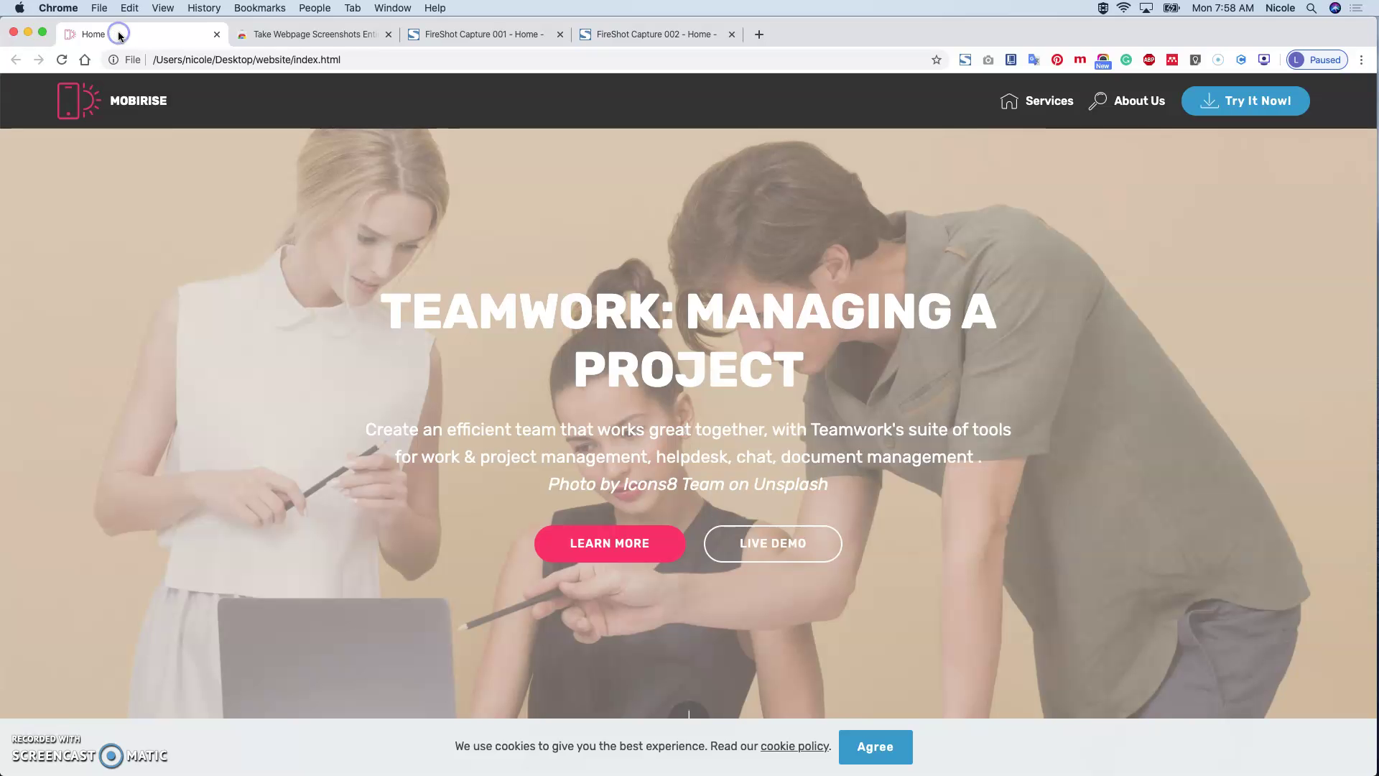
pyautogui.click(965, 59)
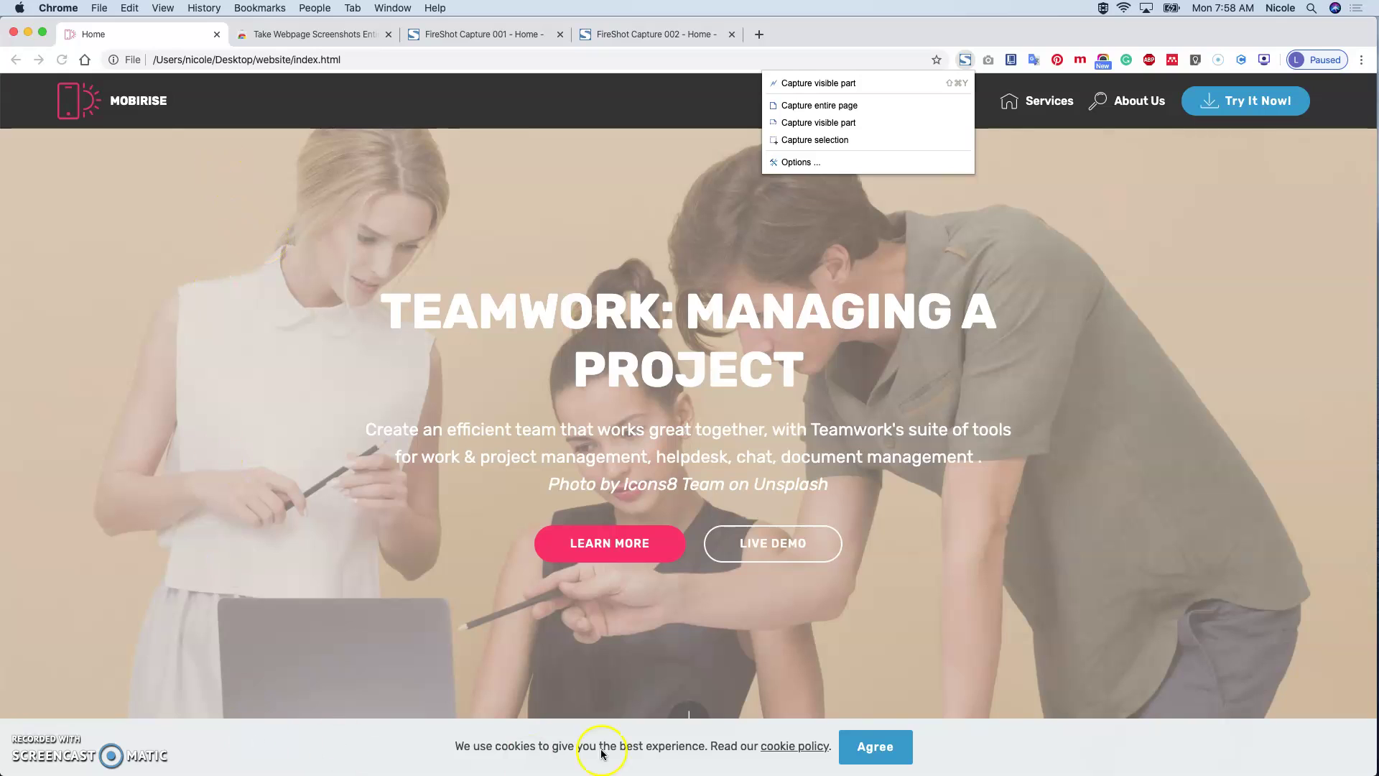
pyautogui.click(851, 144)
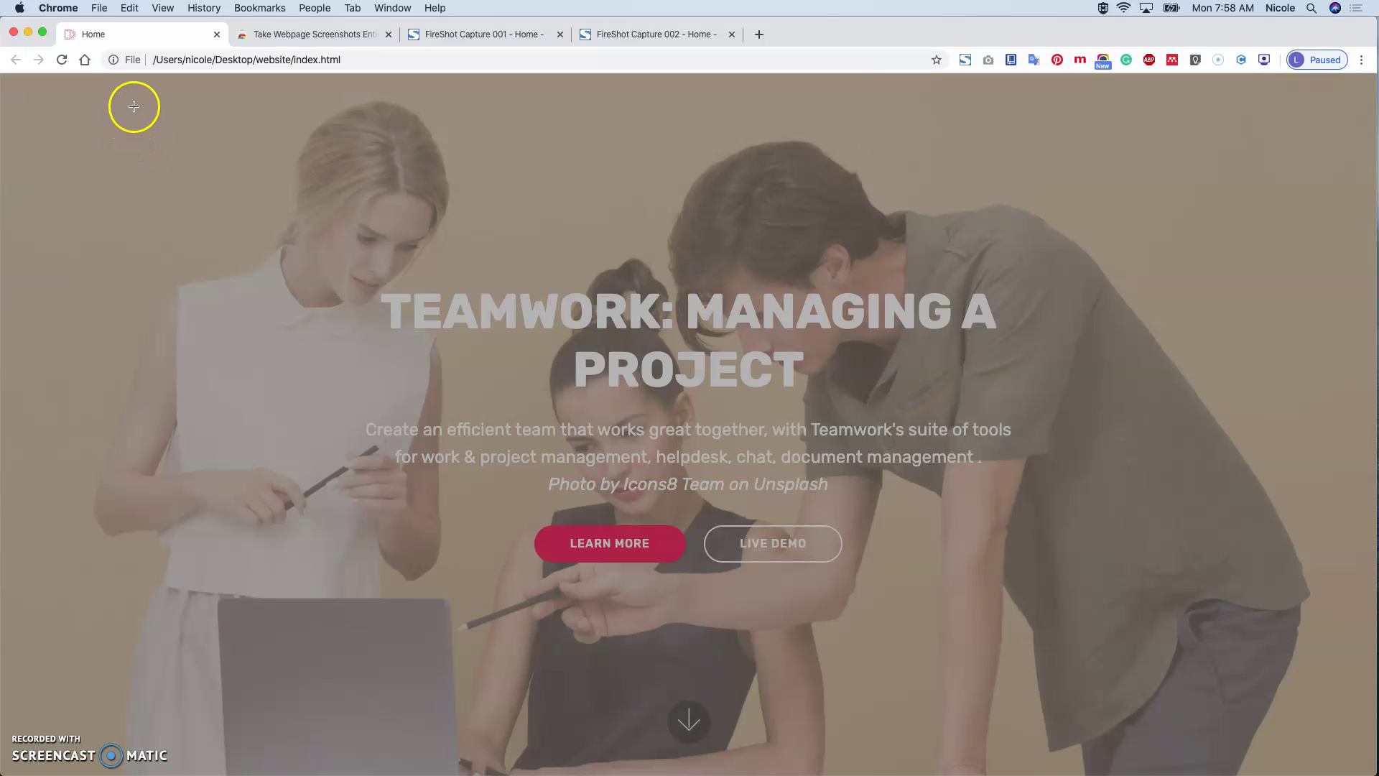
pyautogui.moveTo(133, 106); pyautogui.dragTo(1145, 670)
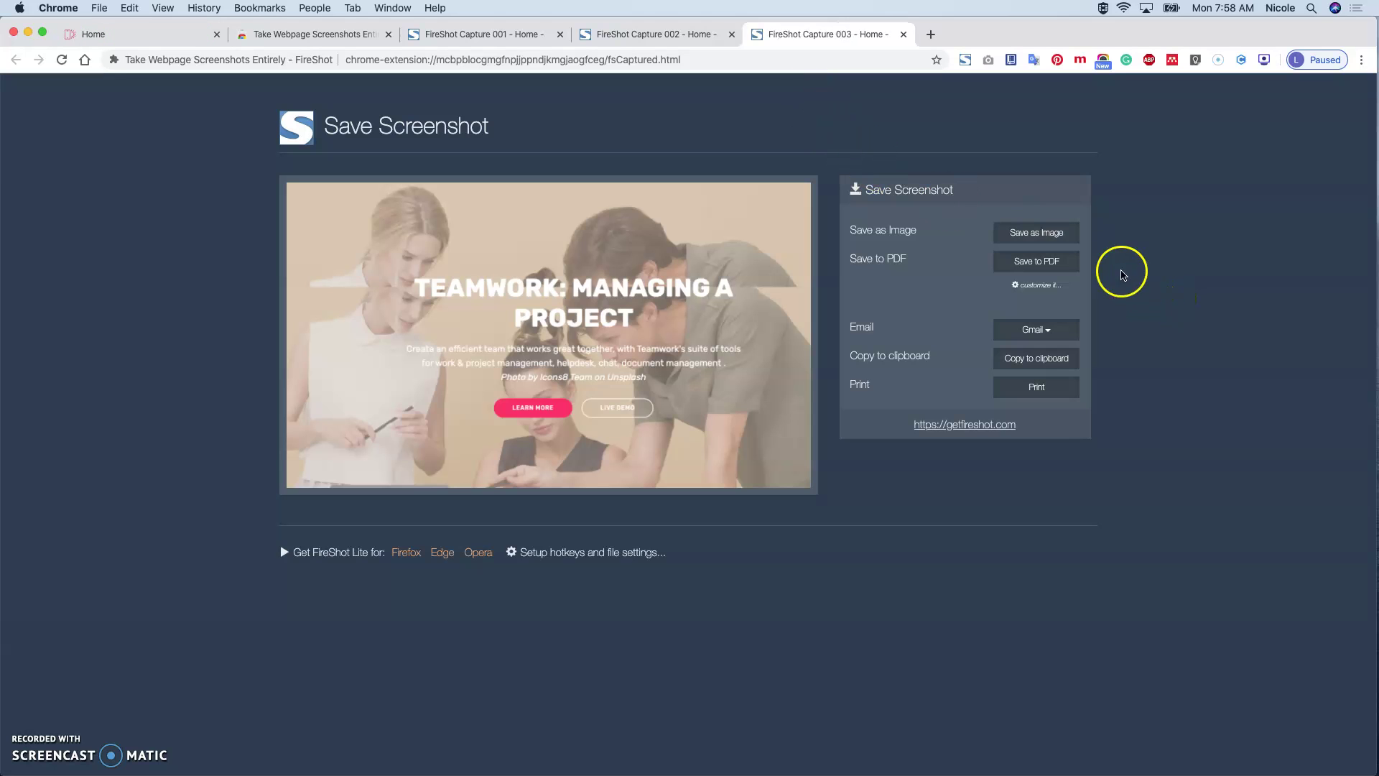
# Step: Allow download management and save Capture 003 as a PNG image in Downloads/FireShot
pyautogui.click(1038, 235)
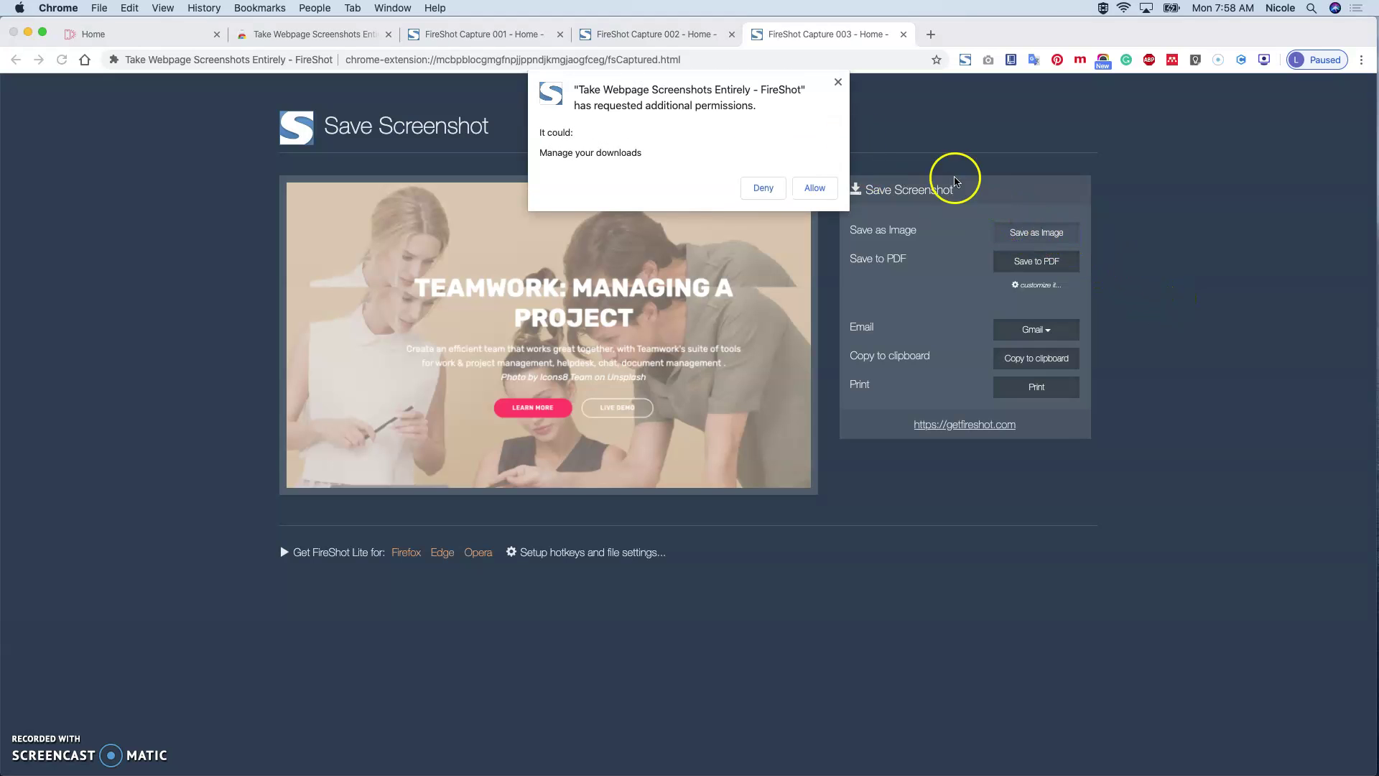
pyautogui.click(816, 190)
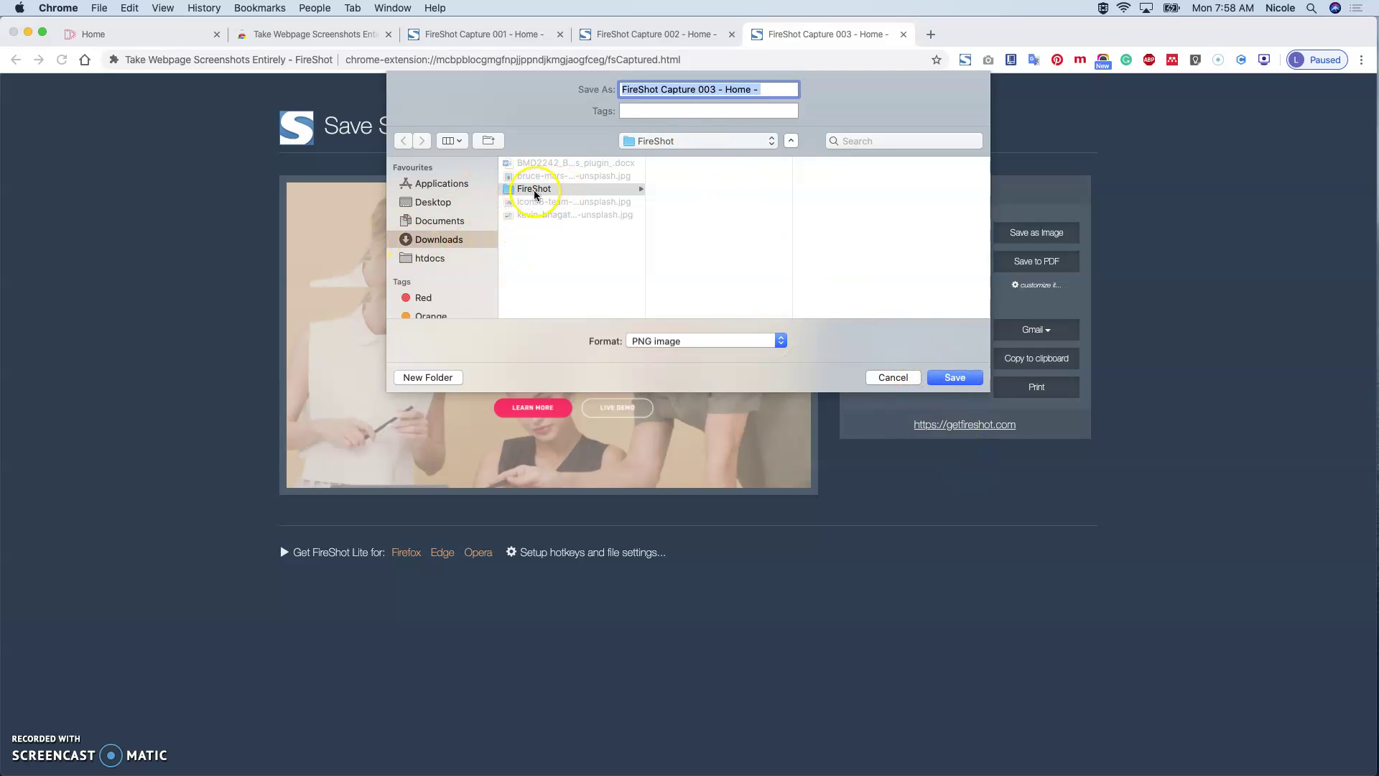
pyautogui.click(950, 378)
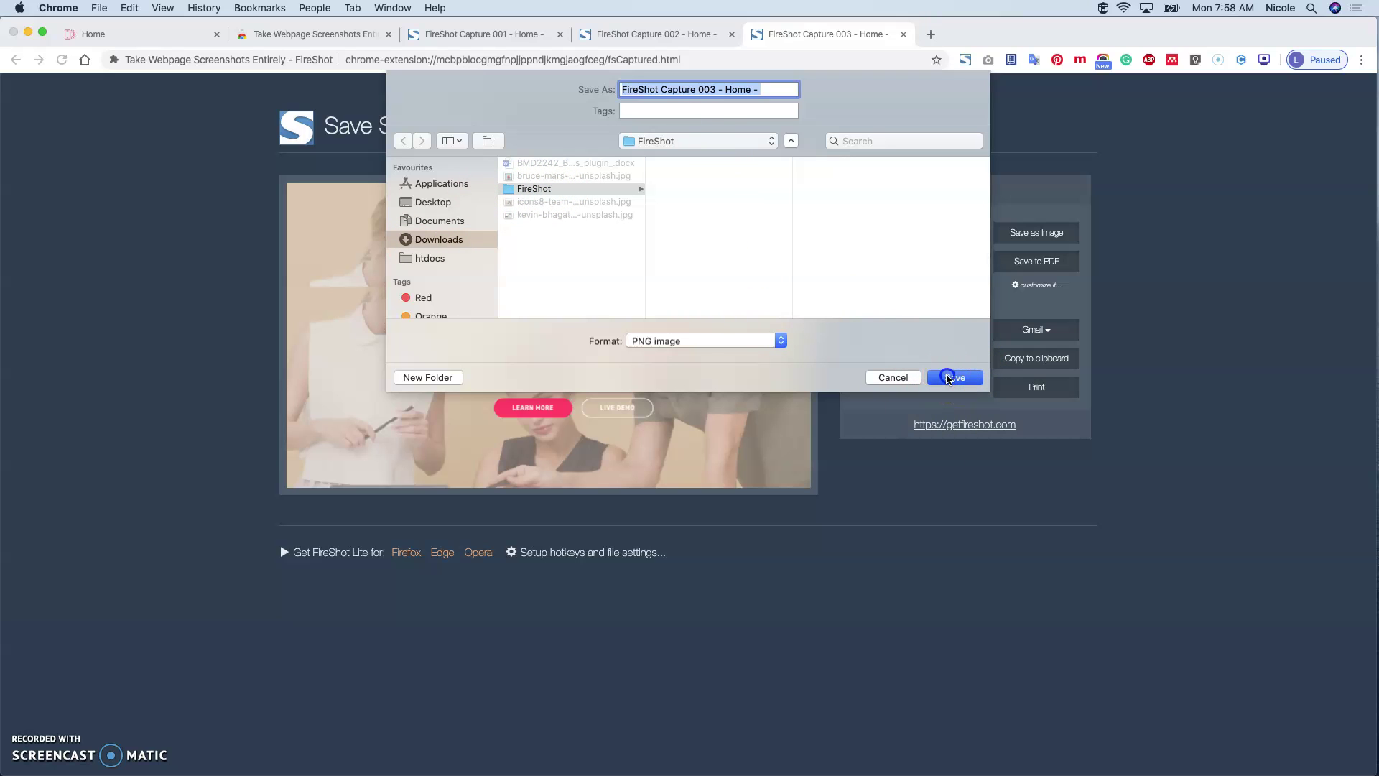
pyautogui.click(721, 341)
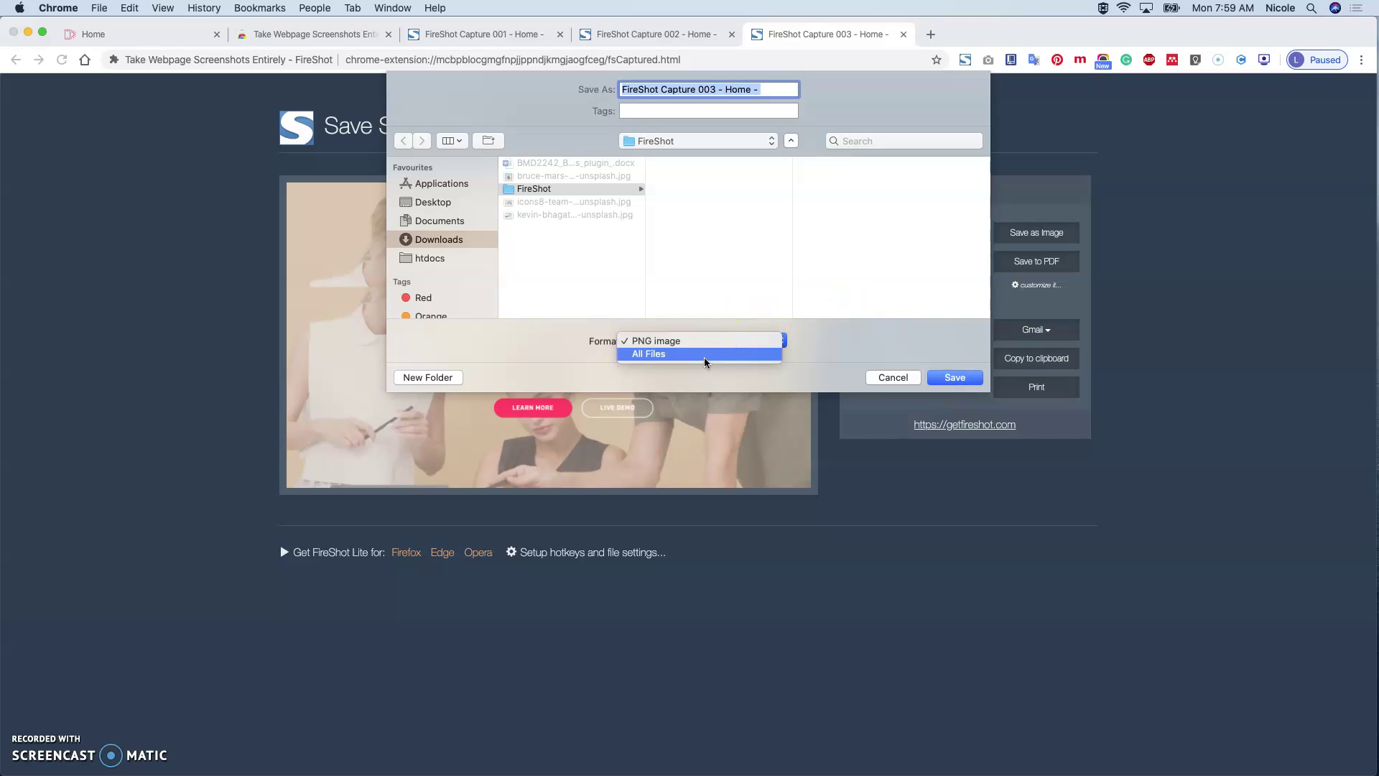
pyautogui.click(729, 322)
pyautogui.click(730, 314)
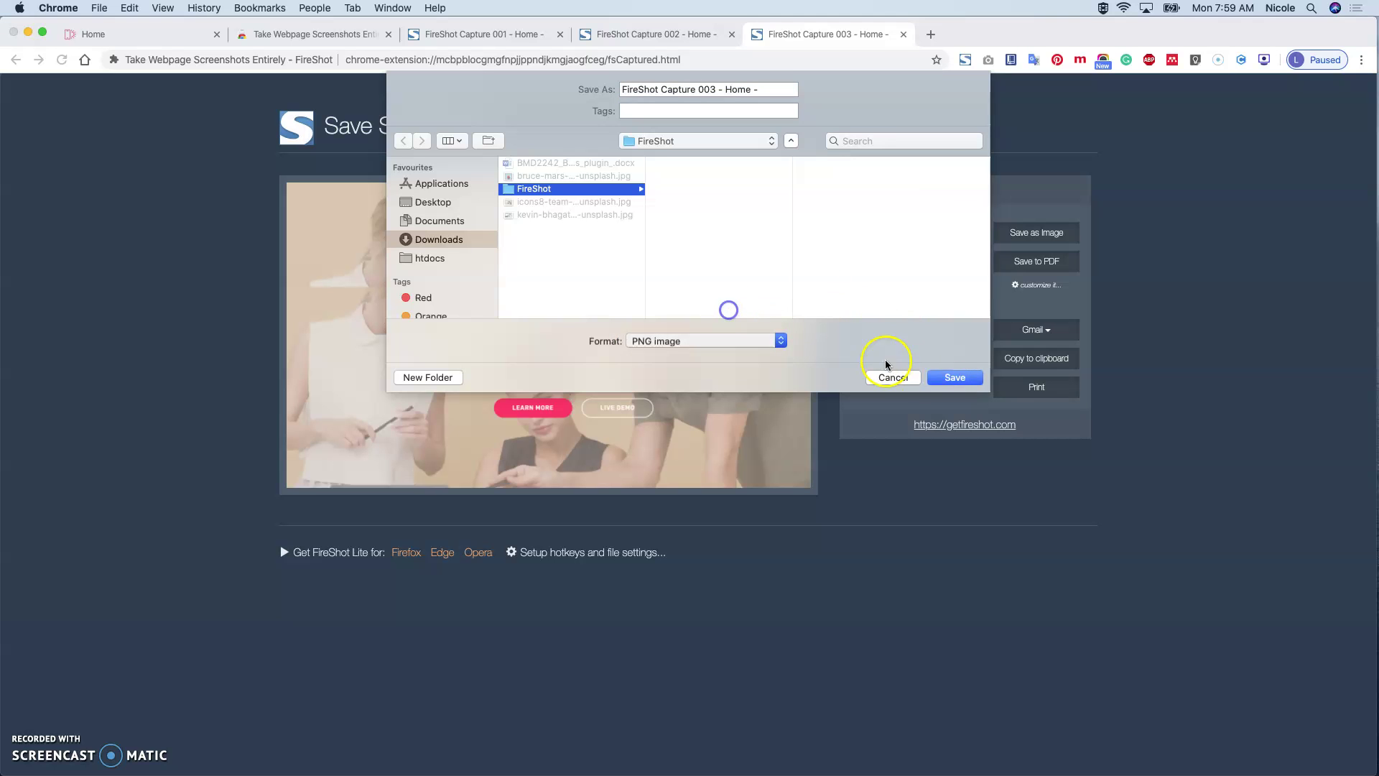
pyautogui.click(955, 378)
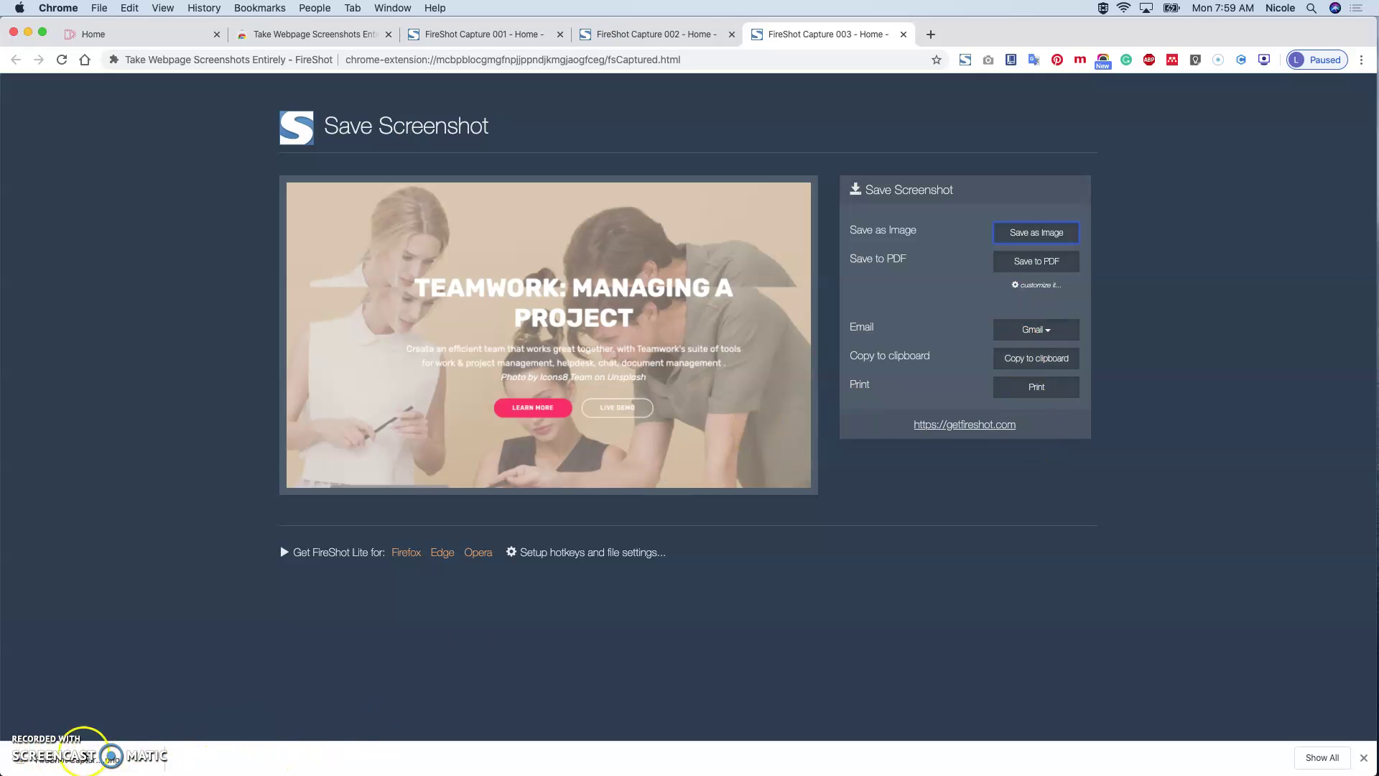
# Step: Close the FireShot Web Store tab and all three FireShot capture tabs
pyautogui.click(636, 42)
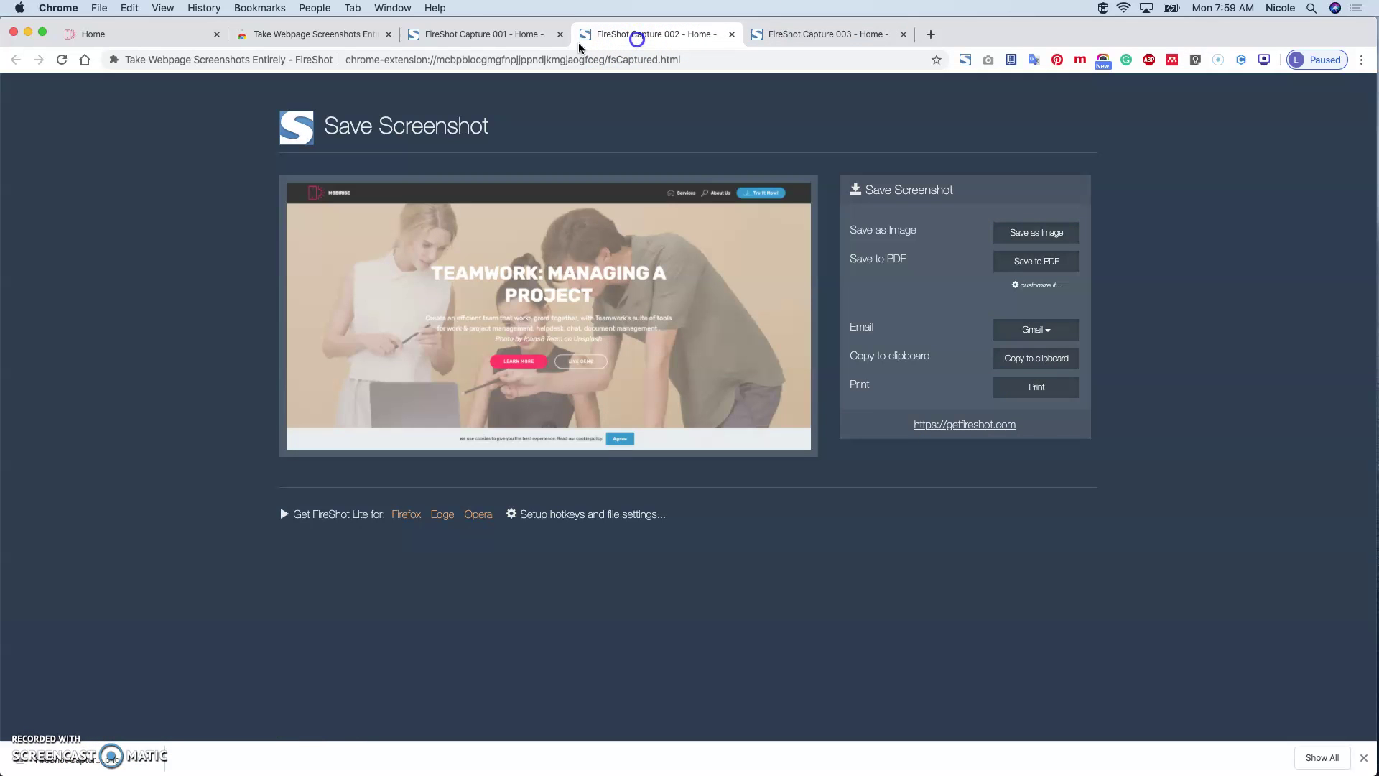
pyautogui.click(354, 37)
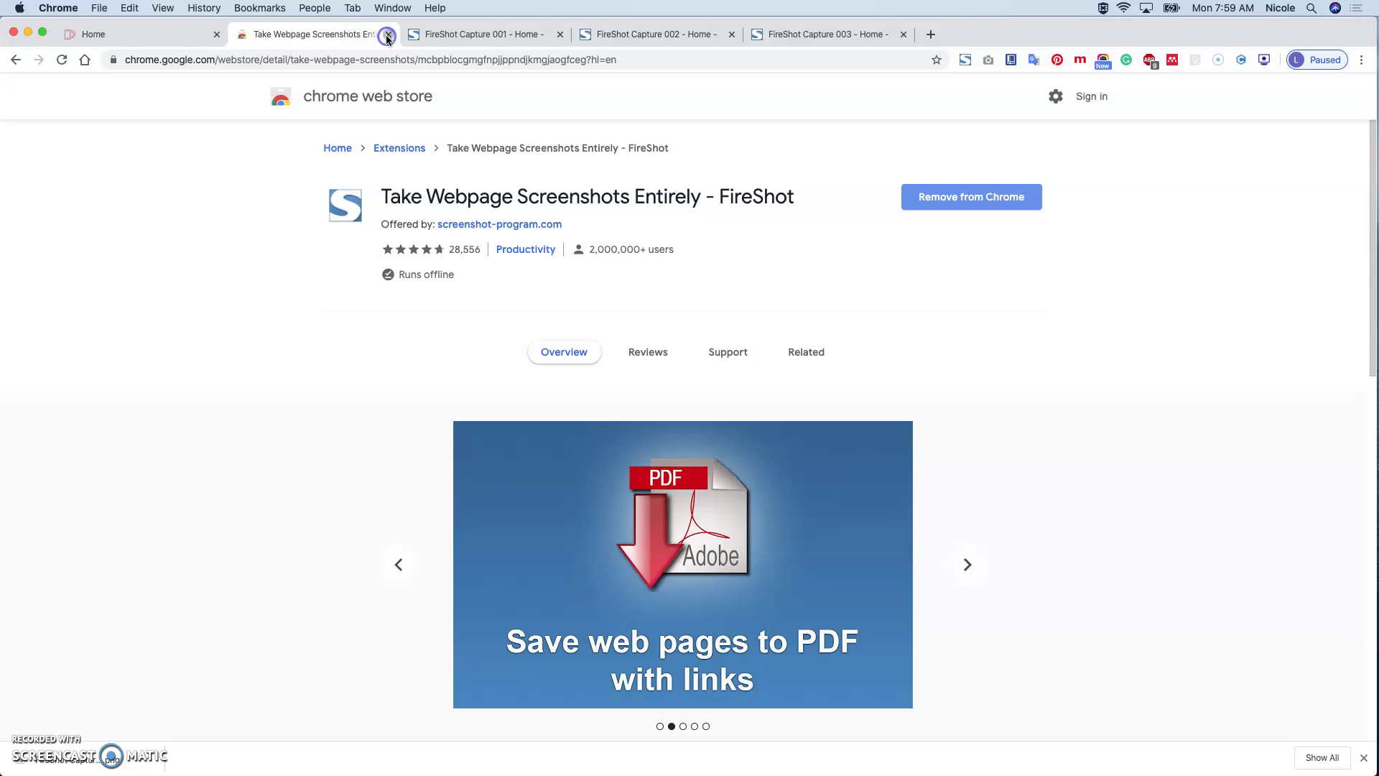
pyautogui.click(387, 36)
pyautogui.click(386, 36)
pyautogui.click(387, 36)
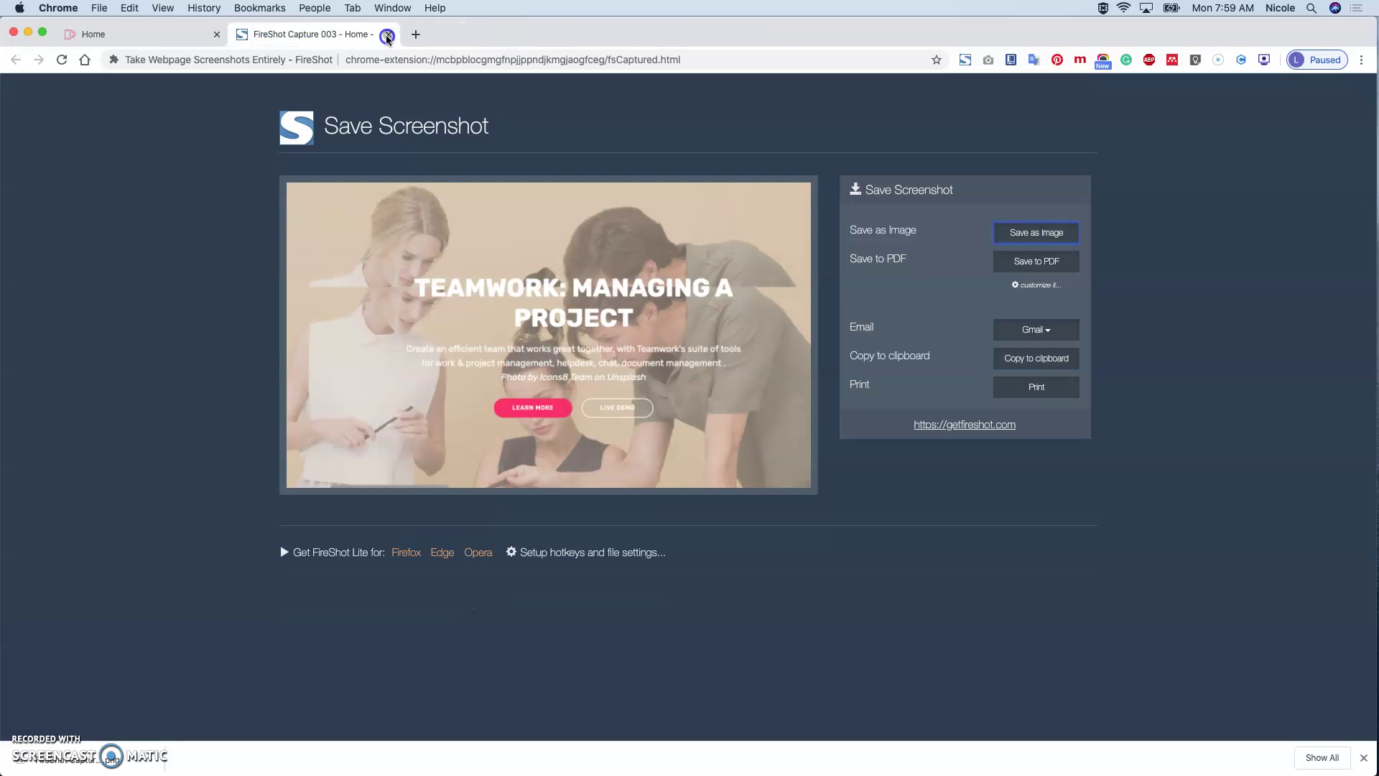
pyautogui.click(387, 36)
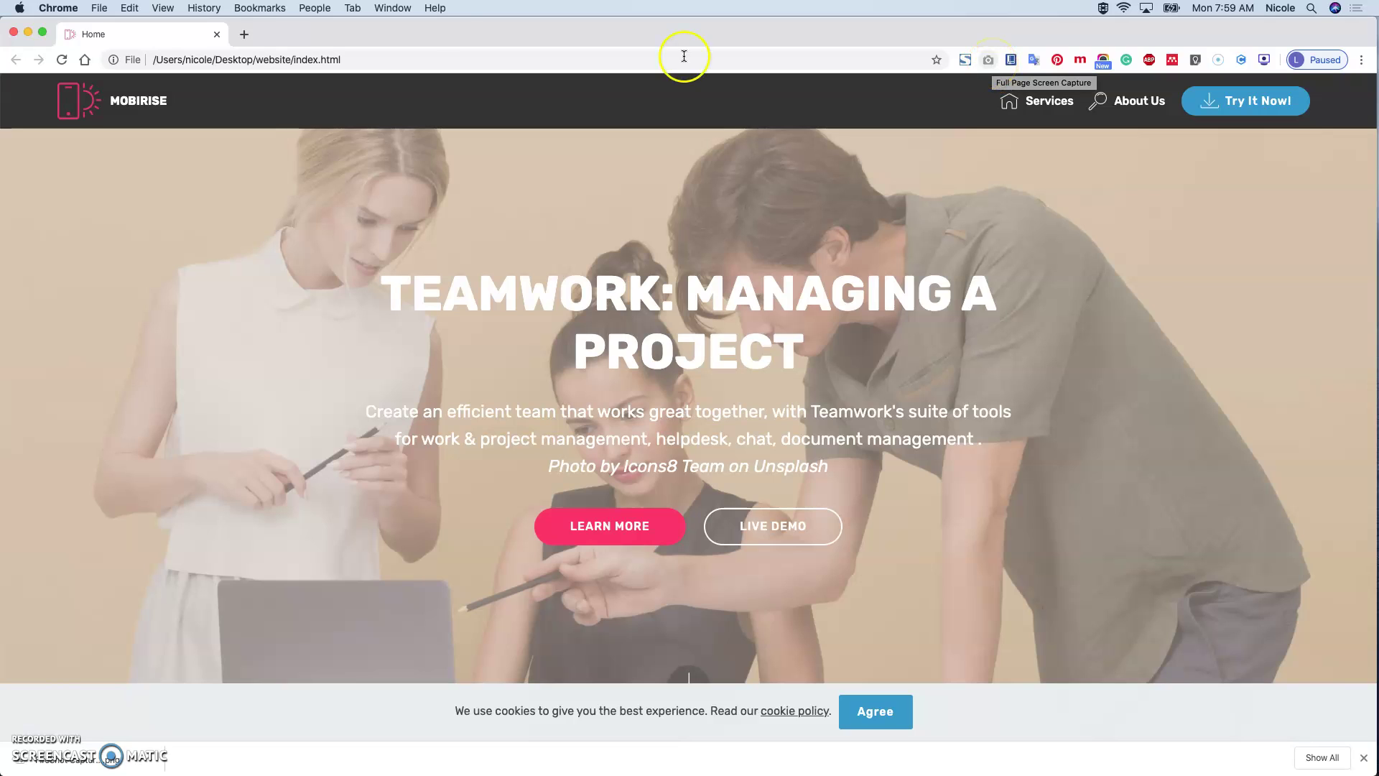
# Step: Search Google for a full page screen capture Chrome extension and open its store listing
pyautogui.click(244, 34)
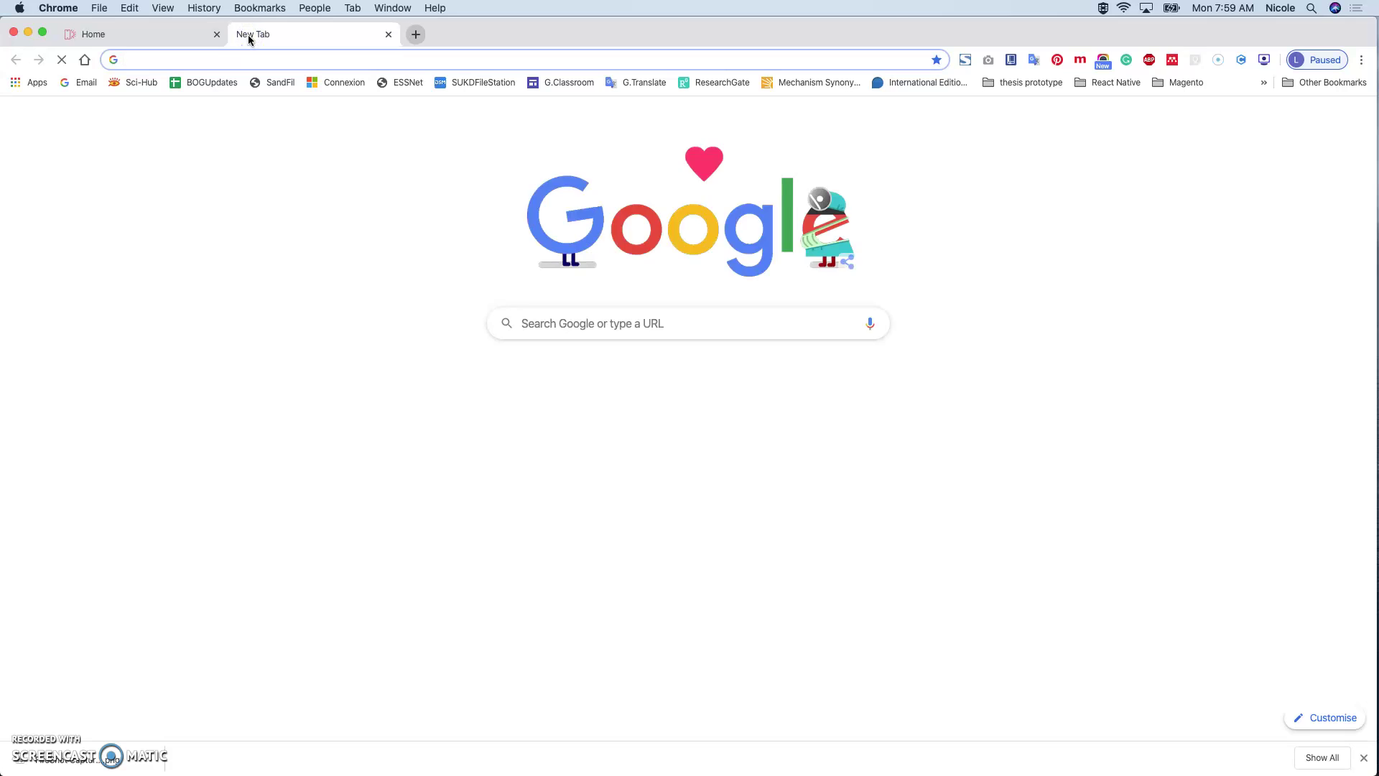
pyautogui.write('full pag')
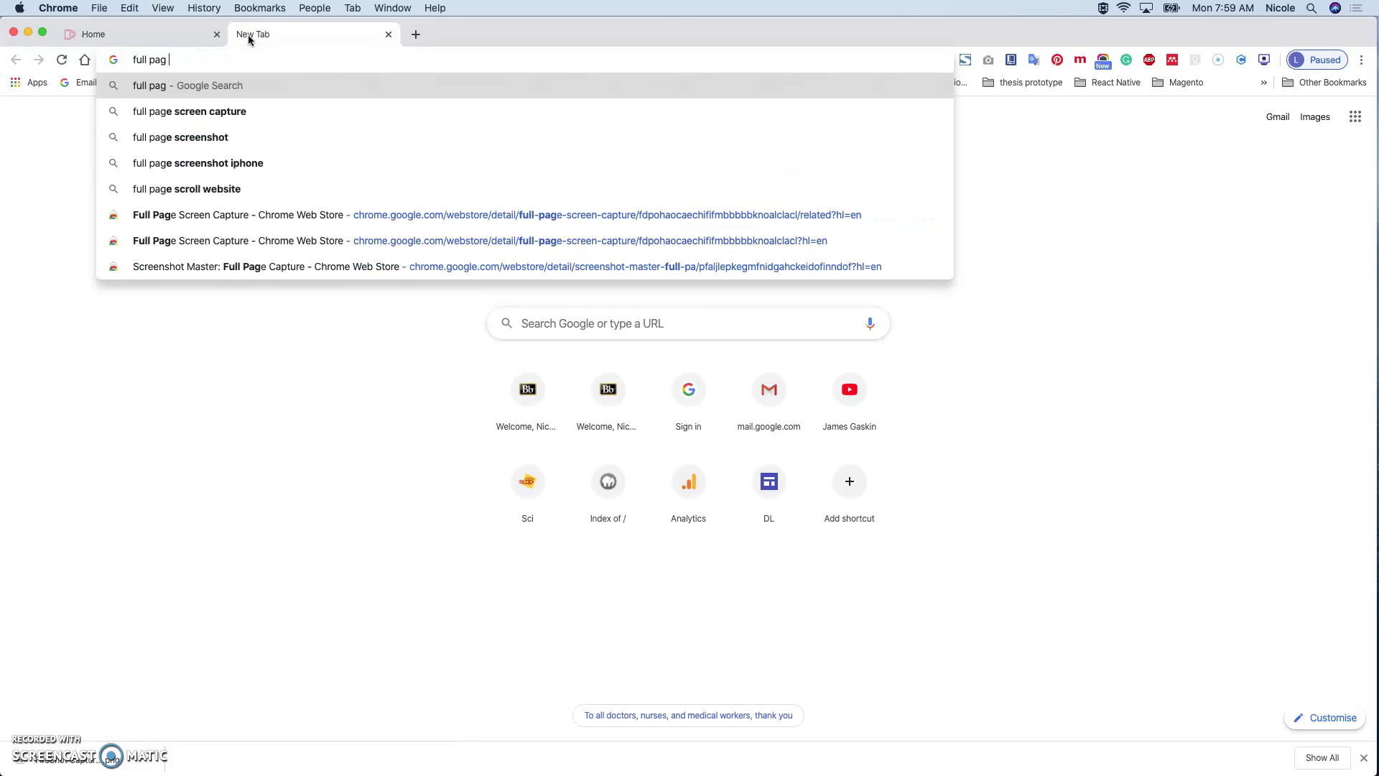
pyautogui.write('e')
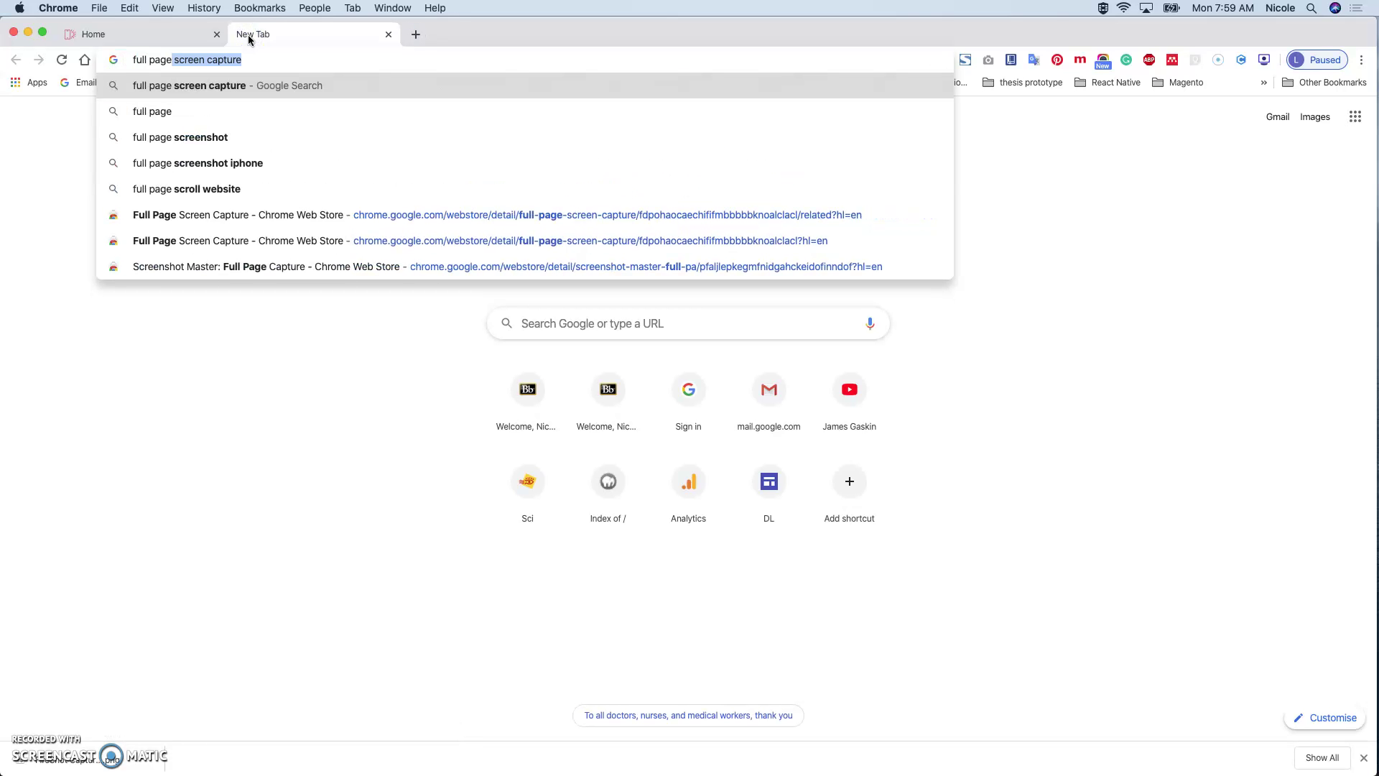
pyautogui.write(' screen capture chr')
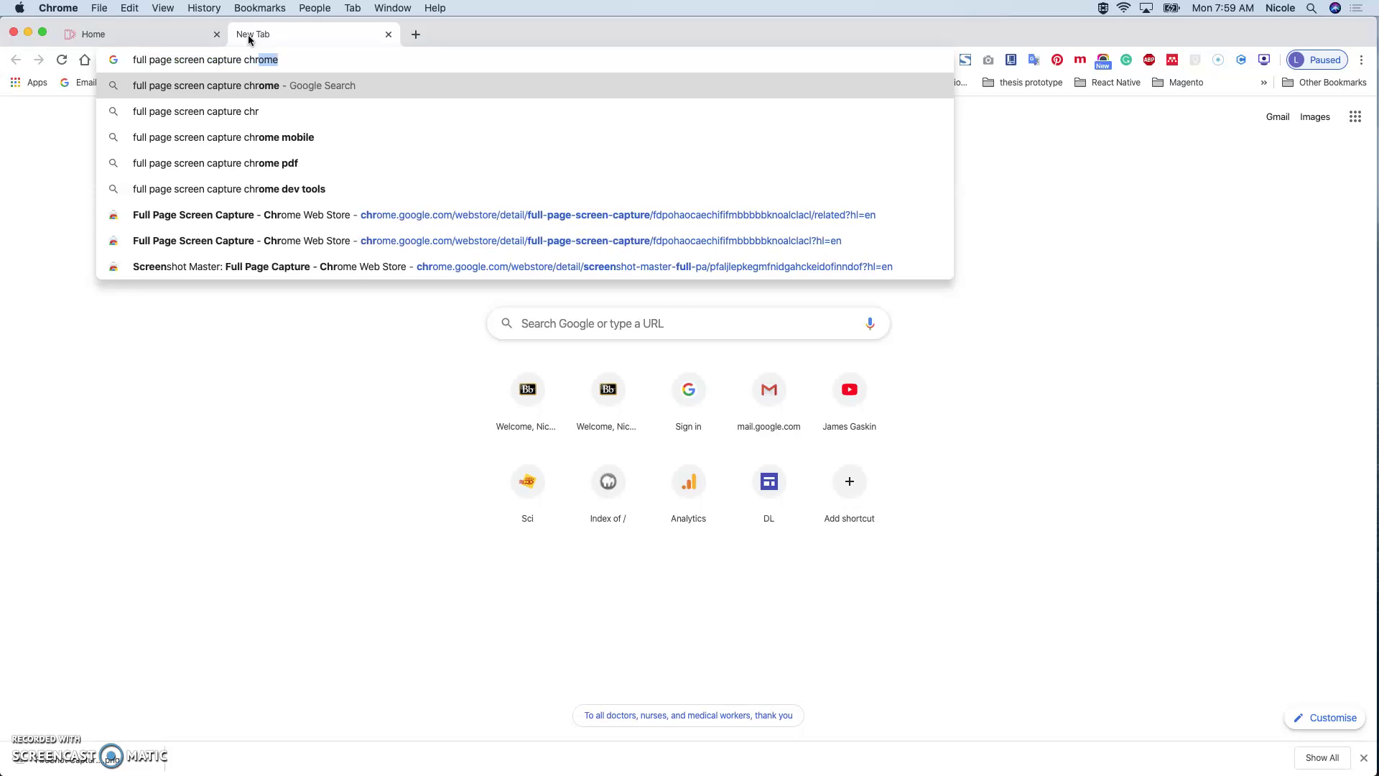
pyautogui.write('omeex')
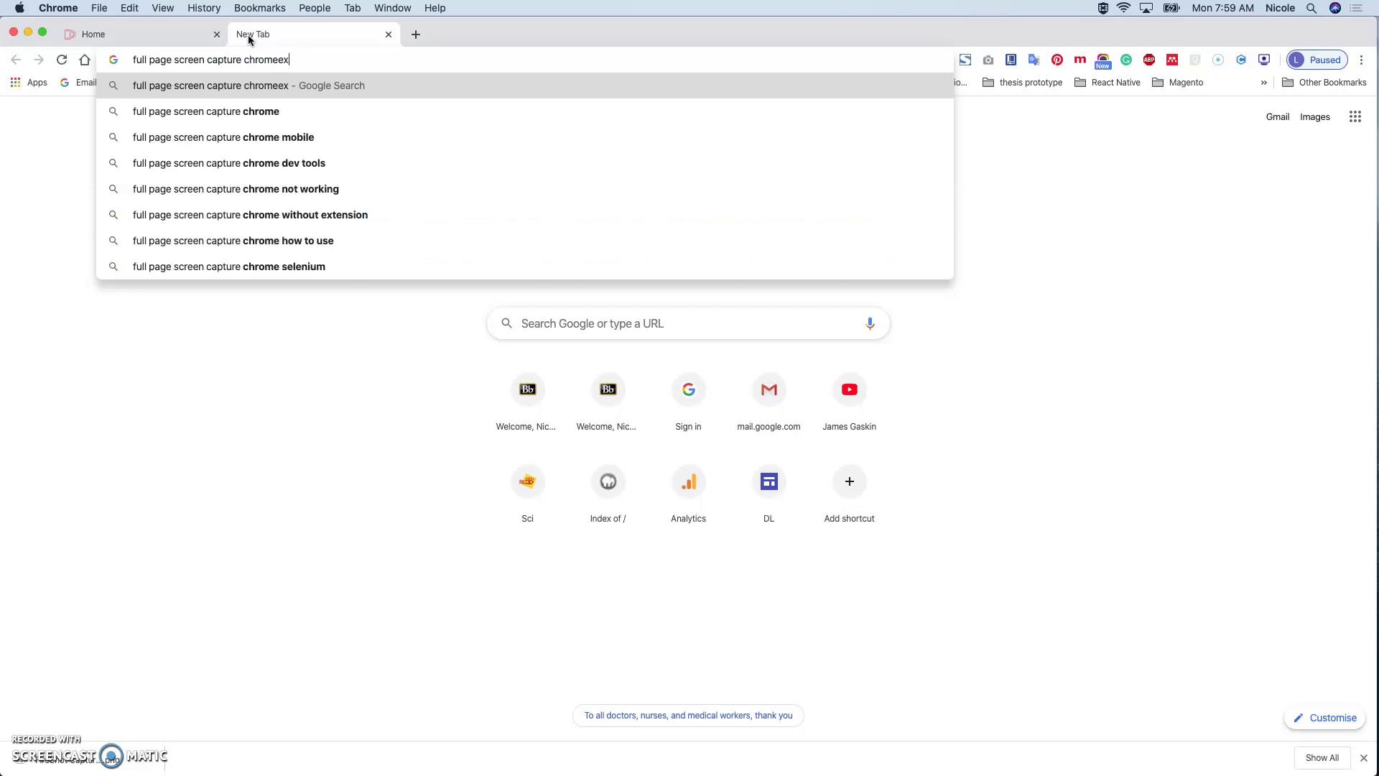
pyautogui.write('tension')
pyautogui.press('Return')
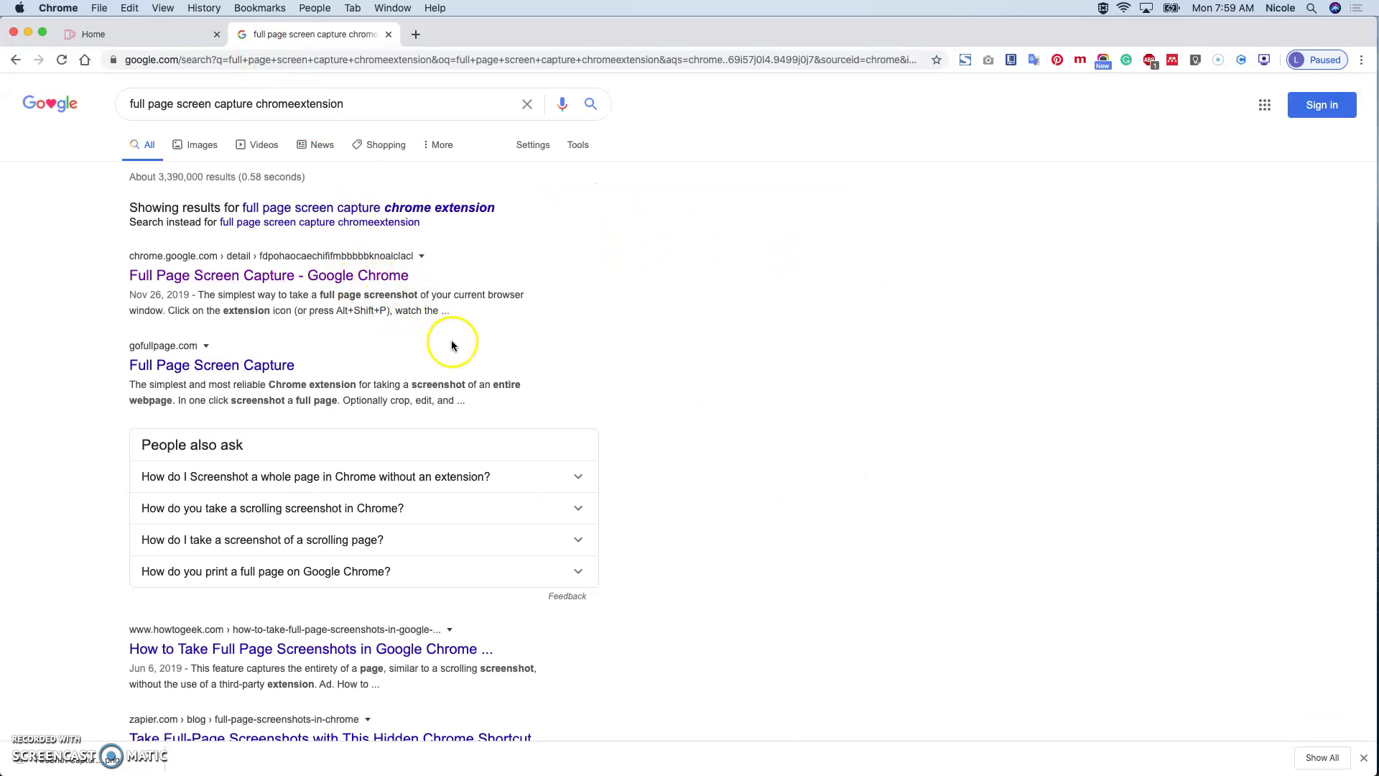
pyautogui.click(338, 275)
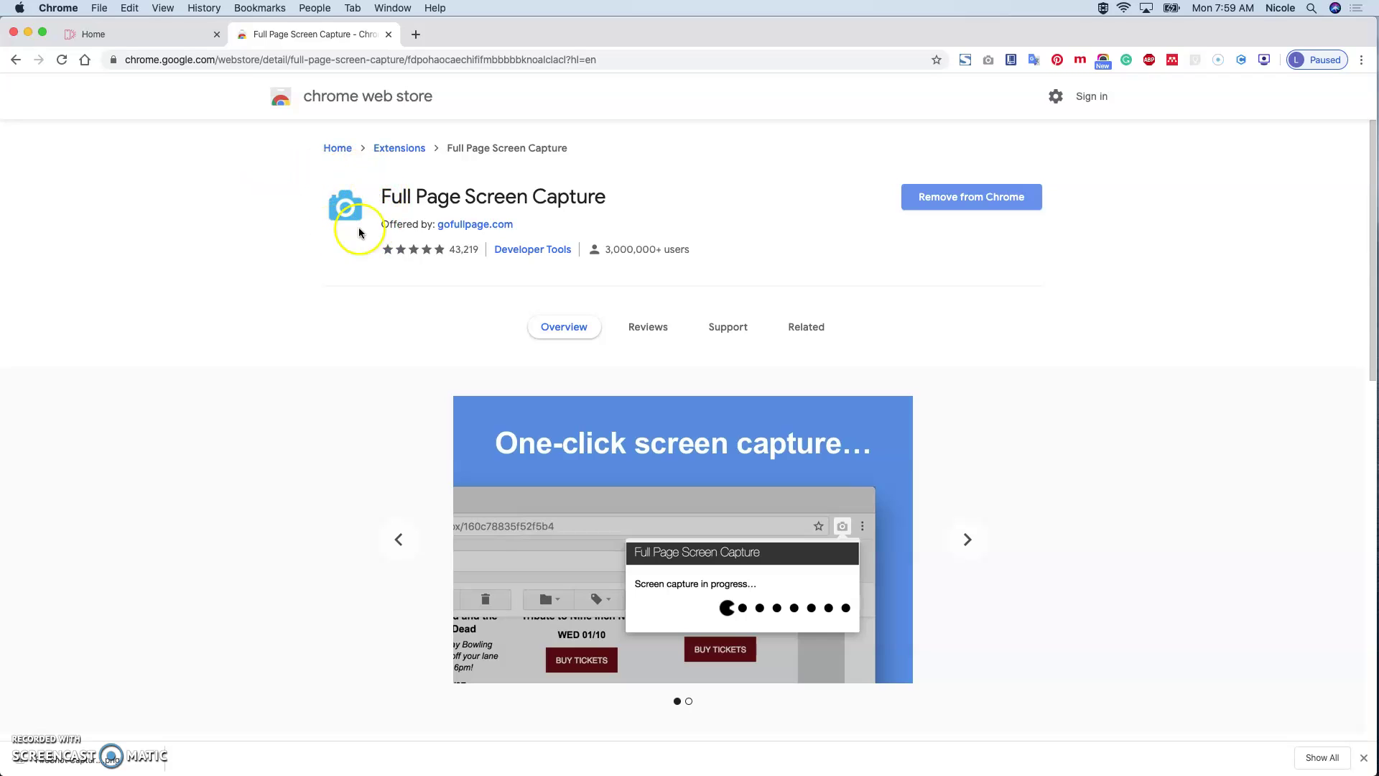
# Step: Select the Full Page Screen Capture title on its listing, then return to the Mobirise Home tab
pyautogui.moveTo(383, 195); pyautogui.dragTo(631, 203)
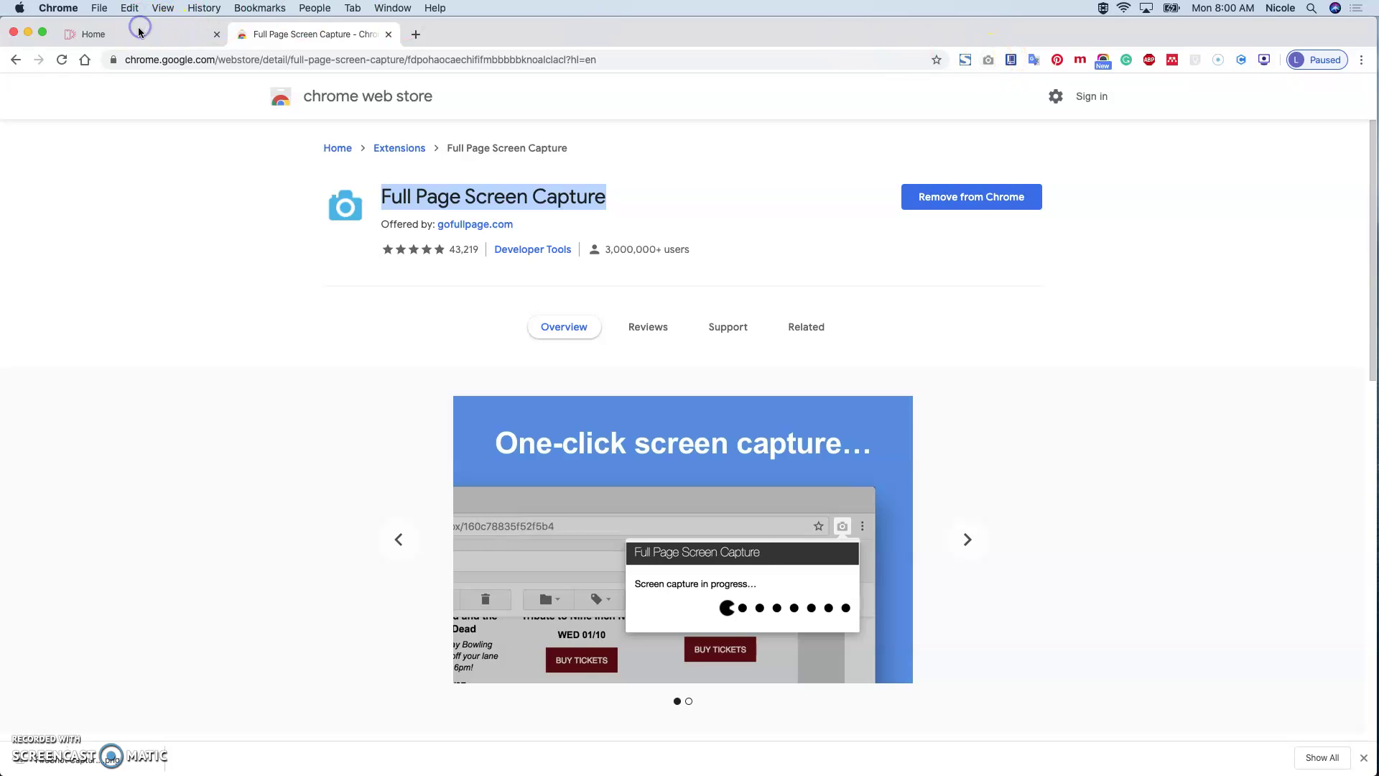
pyautogui.click(148, 42)
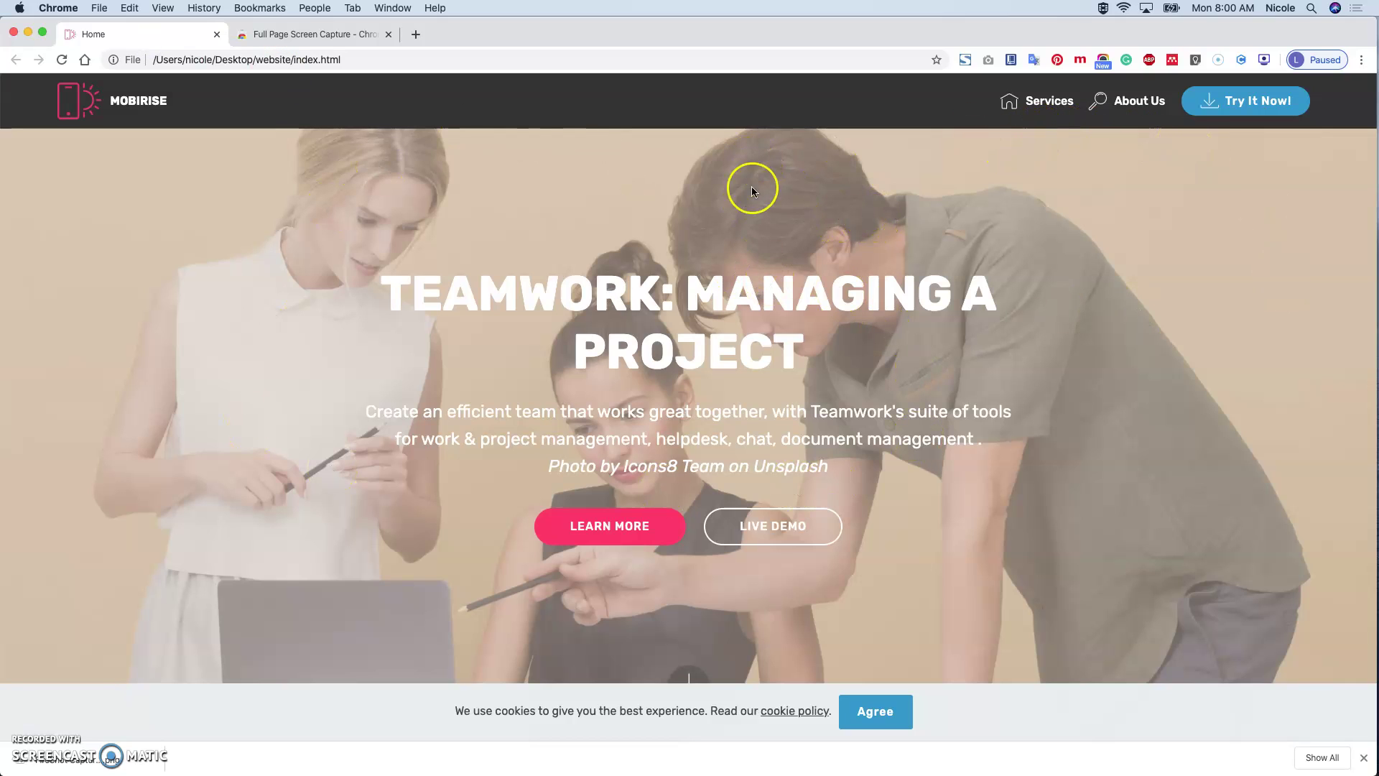
# Step: Turn on Allow access to file URLs for Full Page Screen Capture, then capture the Mobirise page
pyautogui.click(989, 63)
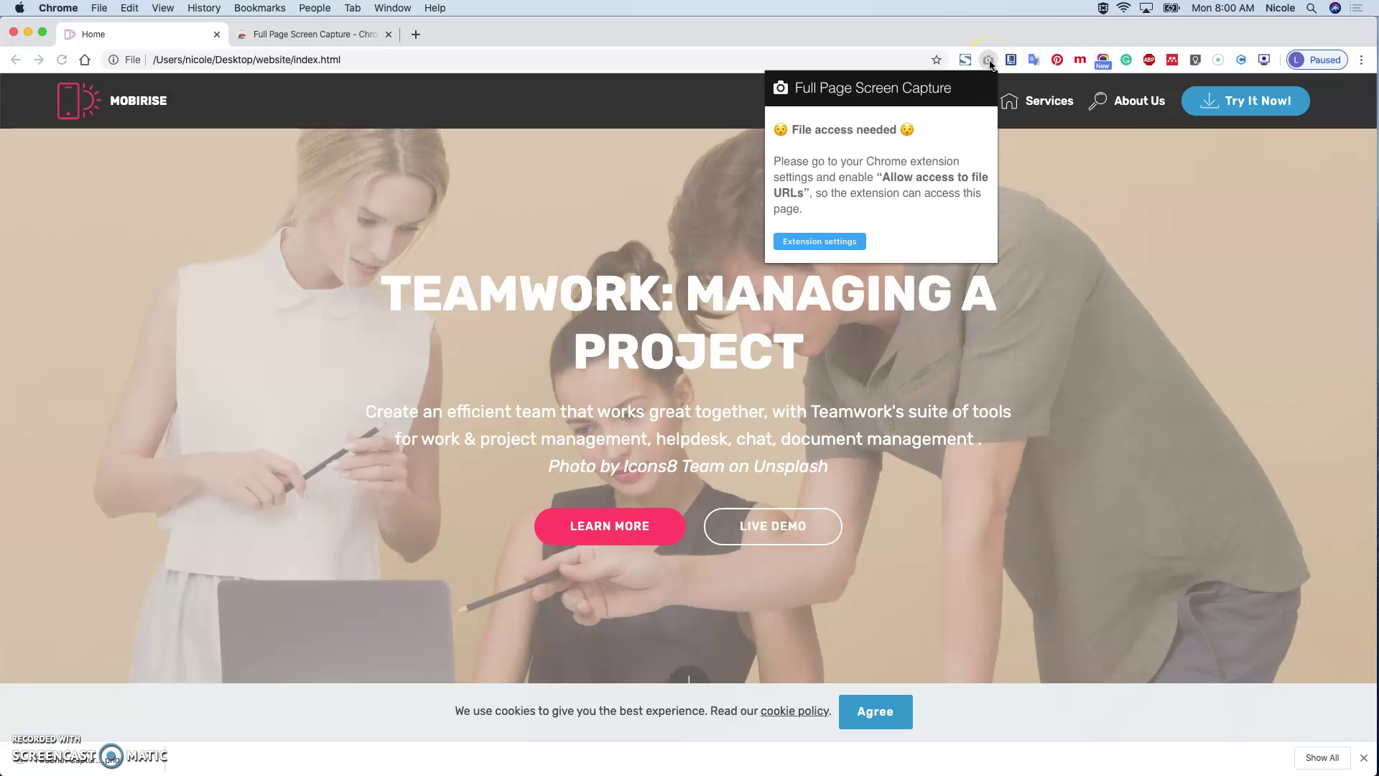
pyautogui.click(820, 244)
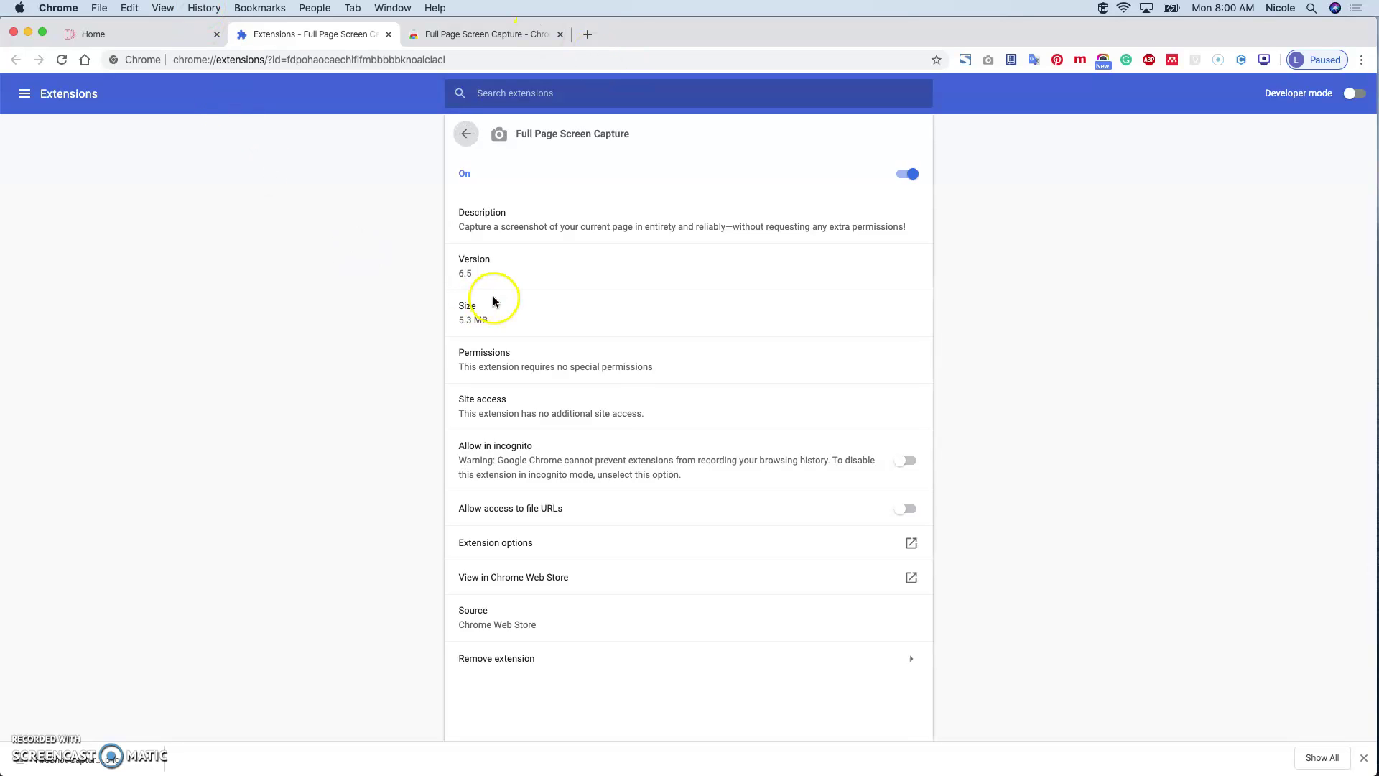
pyautogui.click(901, 509)
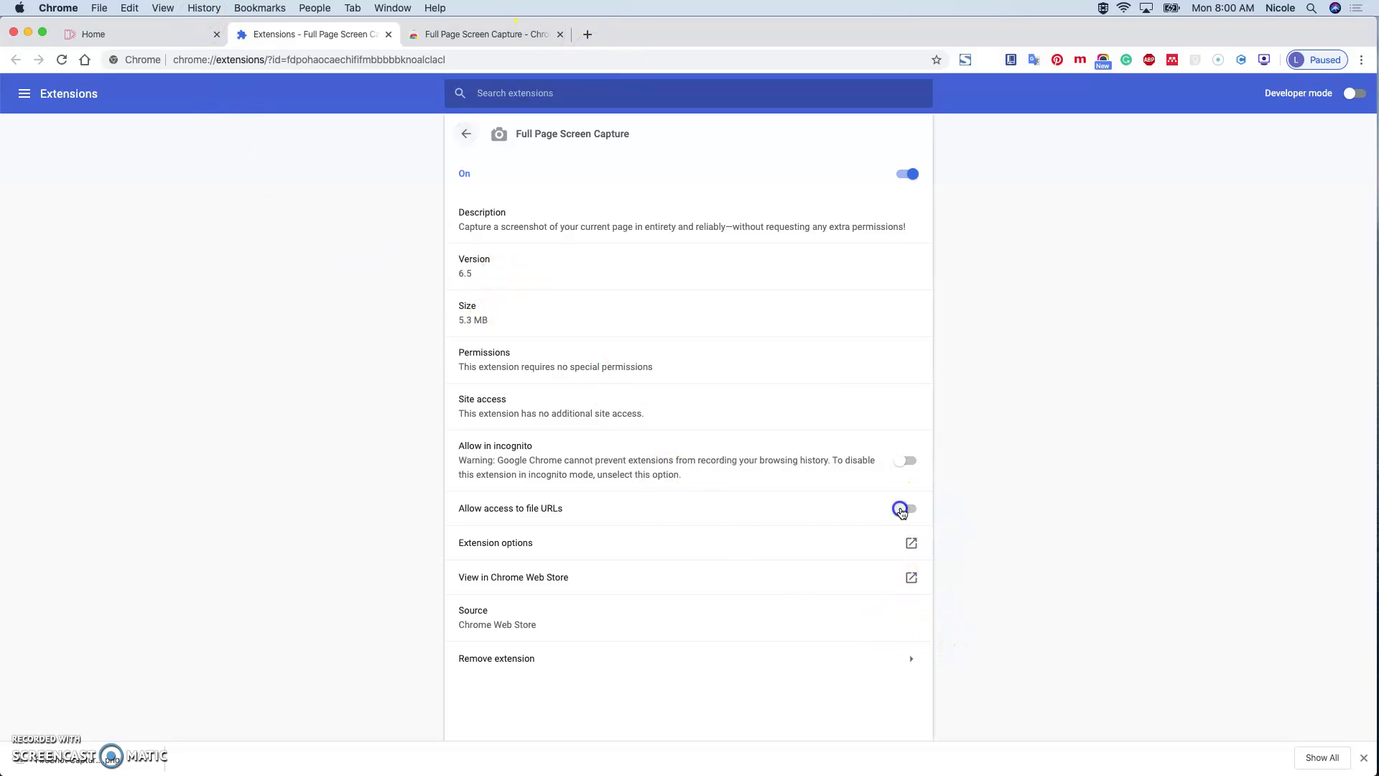
pyautogui.click(190, 34)
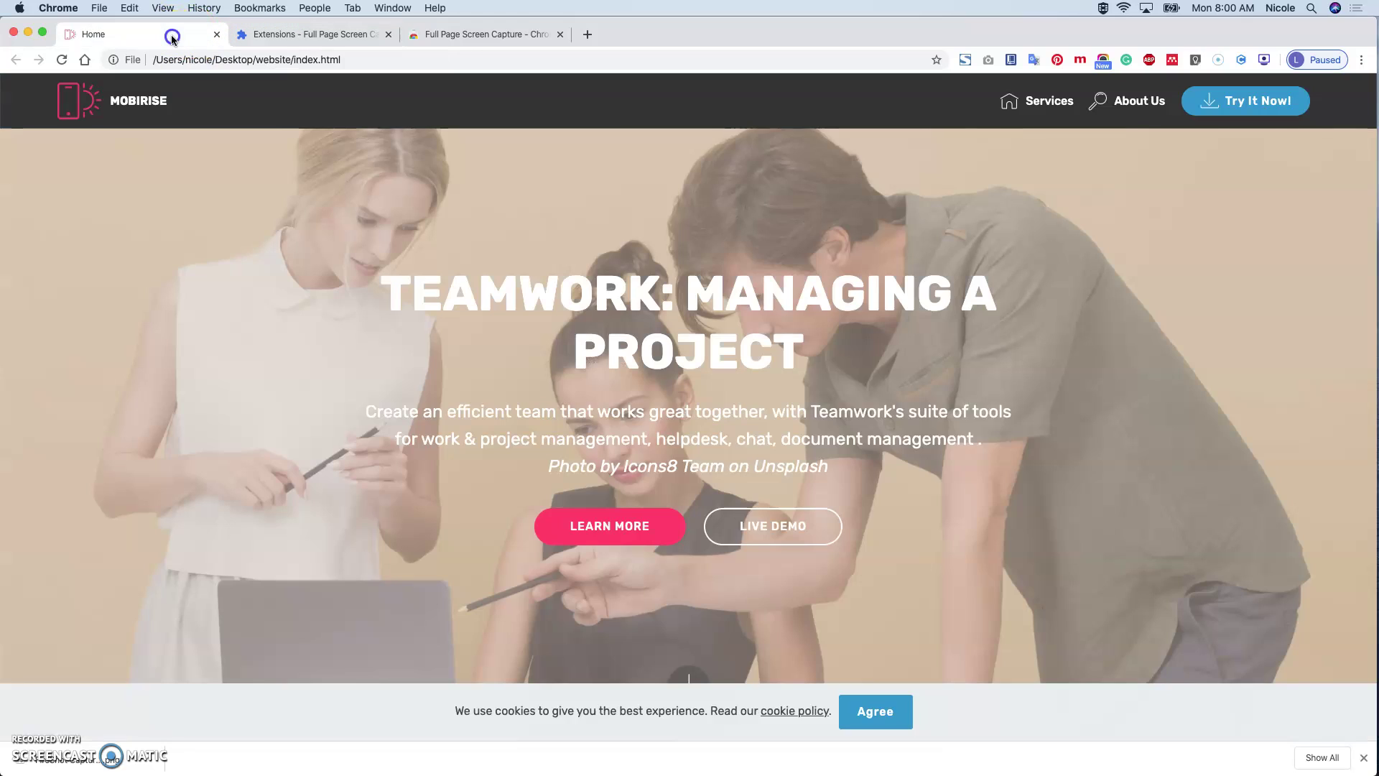
pyautogui.click(989, 62)
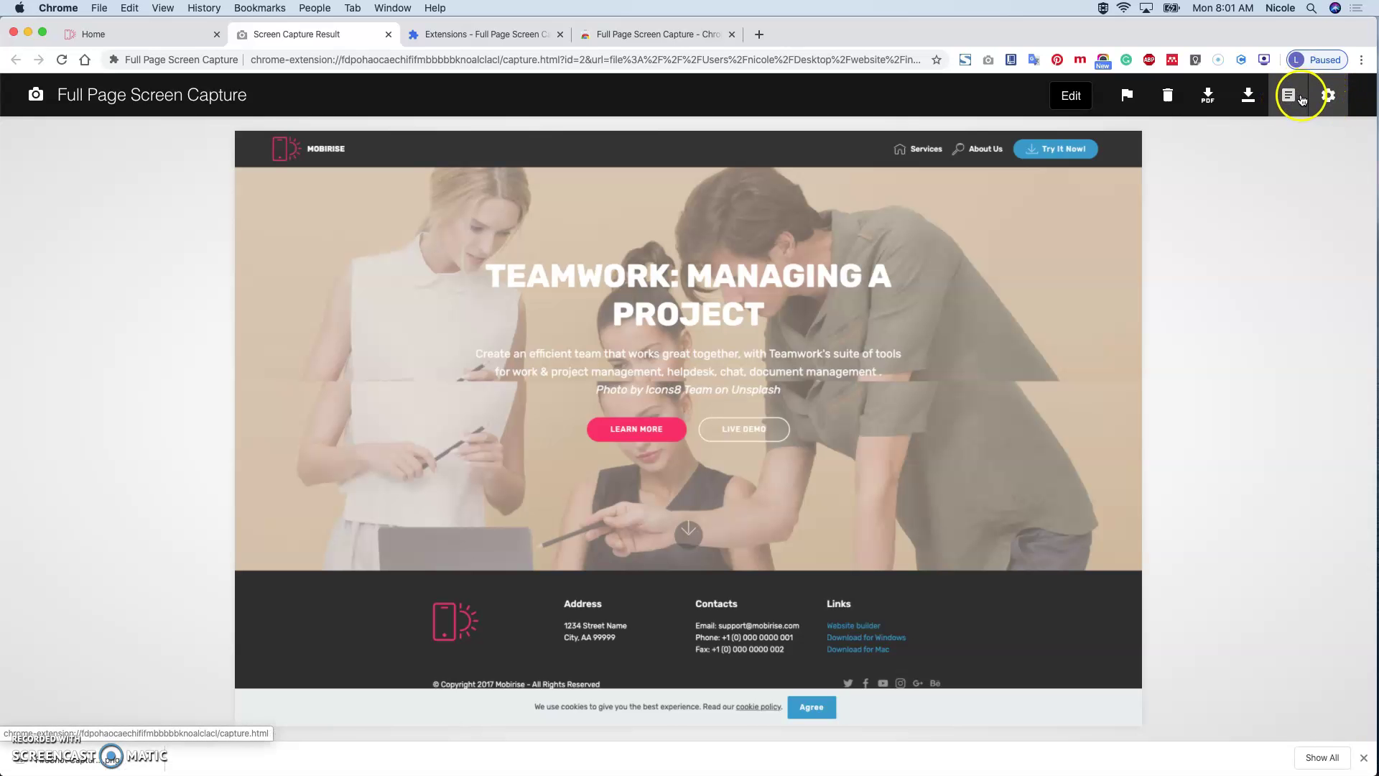
# Step: Open the finished Mobirise page capture in Full Page Screen Capture's editor
pyautogui.click(1069, 103)
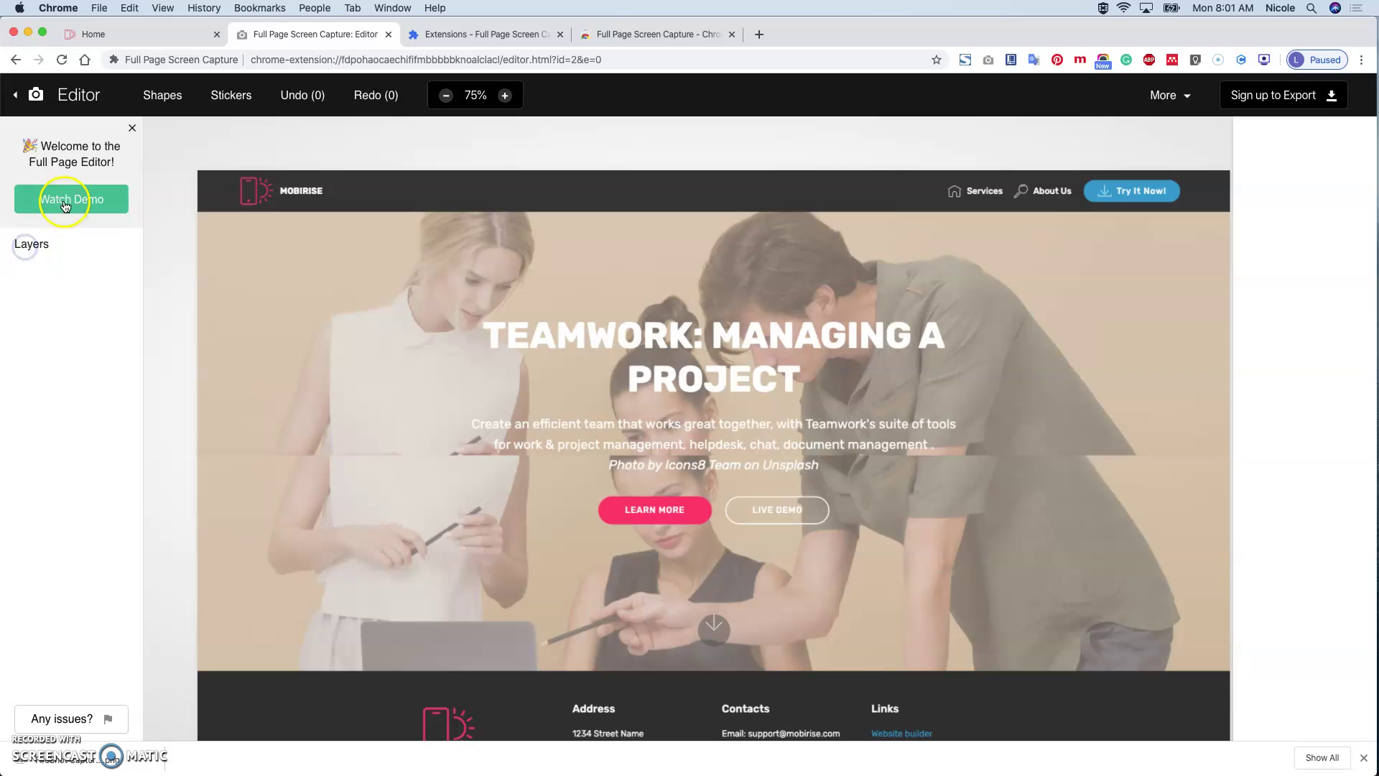
# Step: Draw a purple rectangle and stretch it over the TEAMWORK heading
pyautogui.click(164, 97)
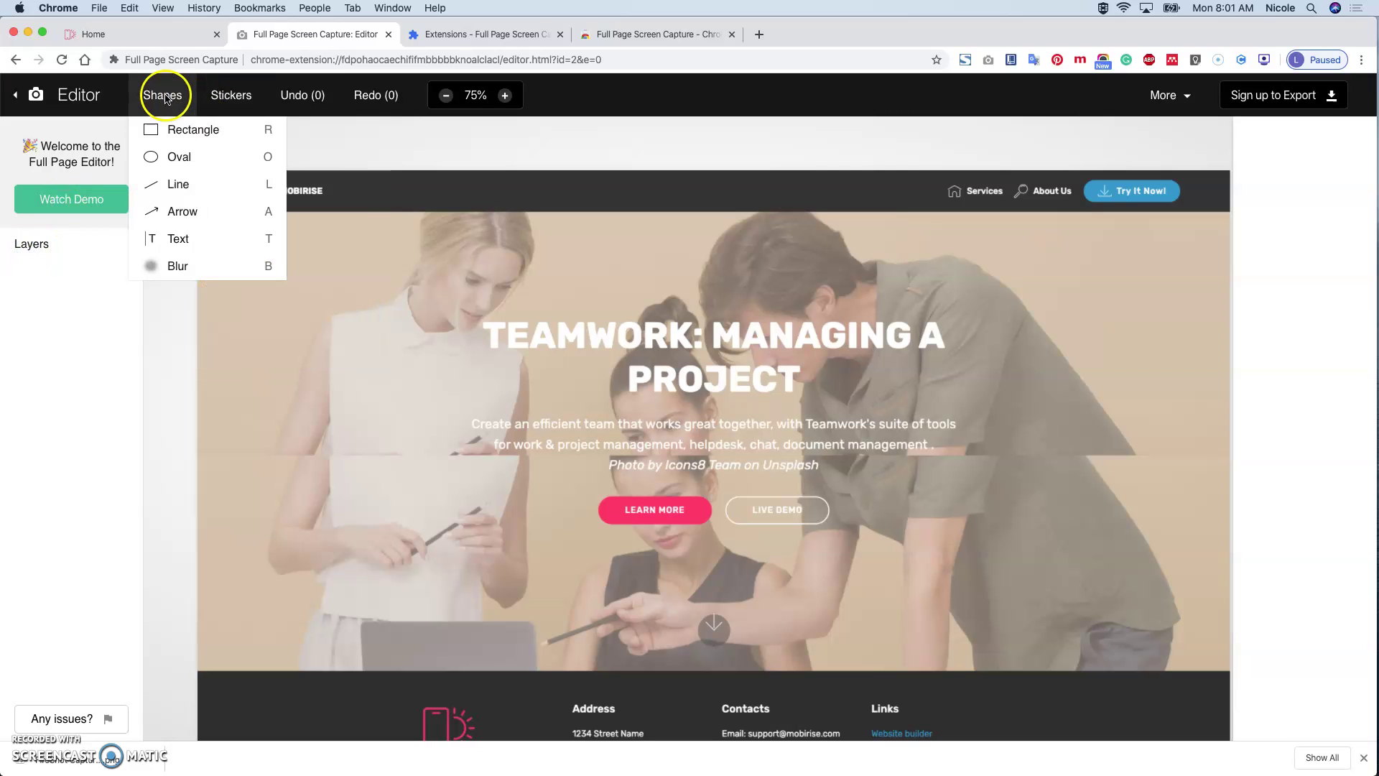
pyautogui.click(166, 129)
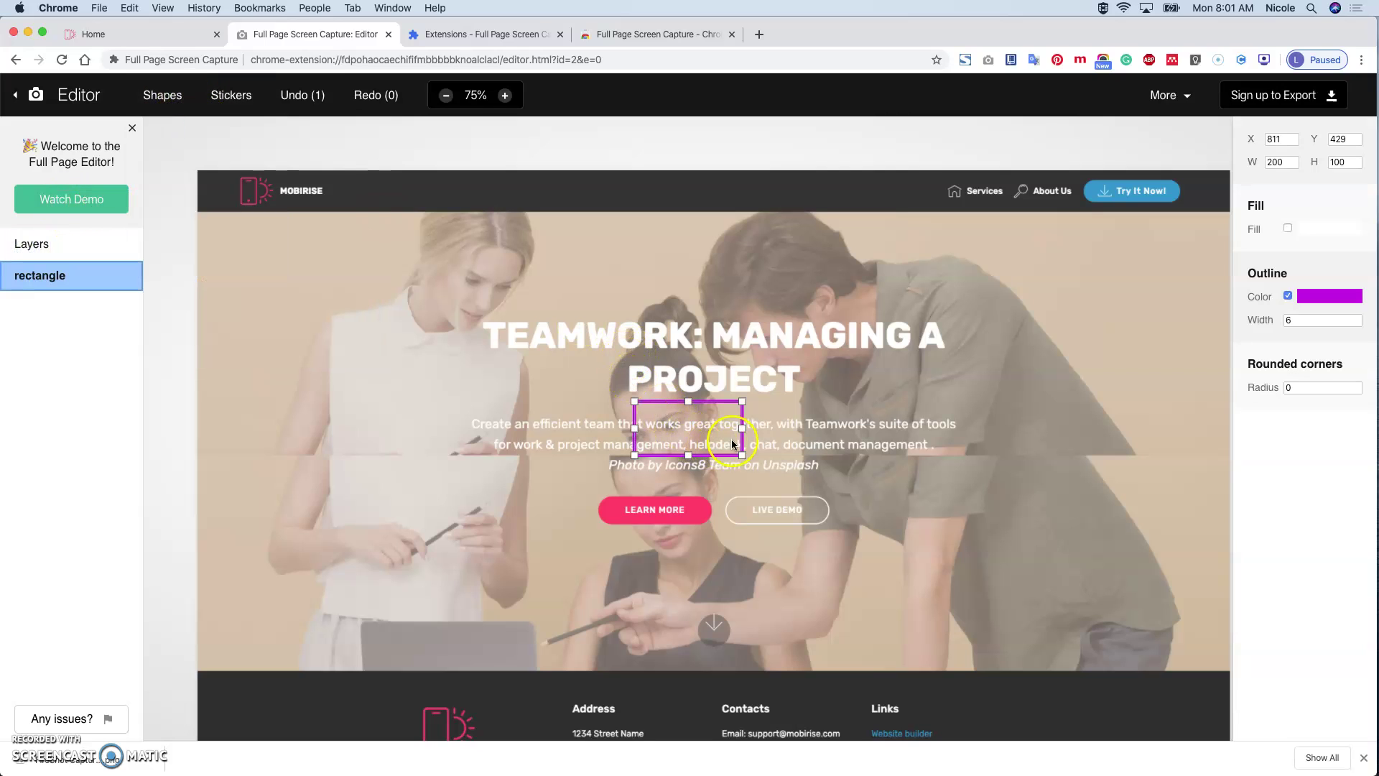
pyautogui.hscroll(1, 675, 430)
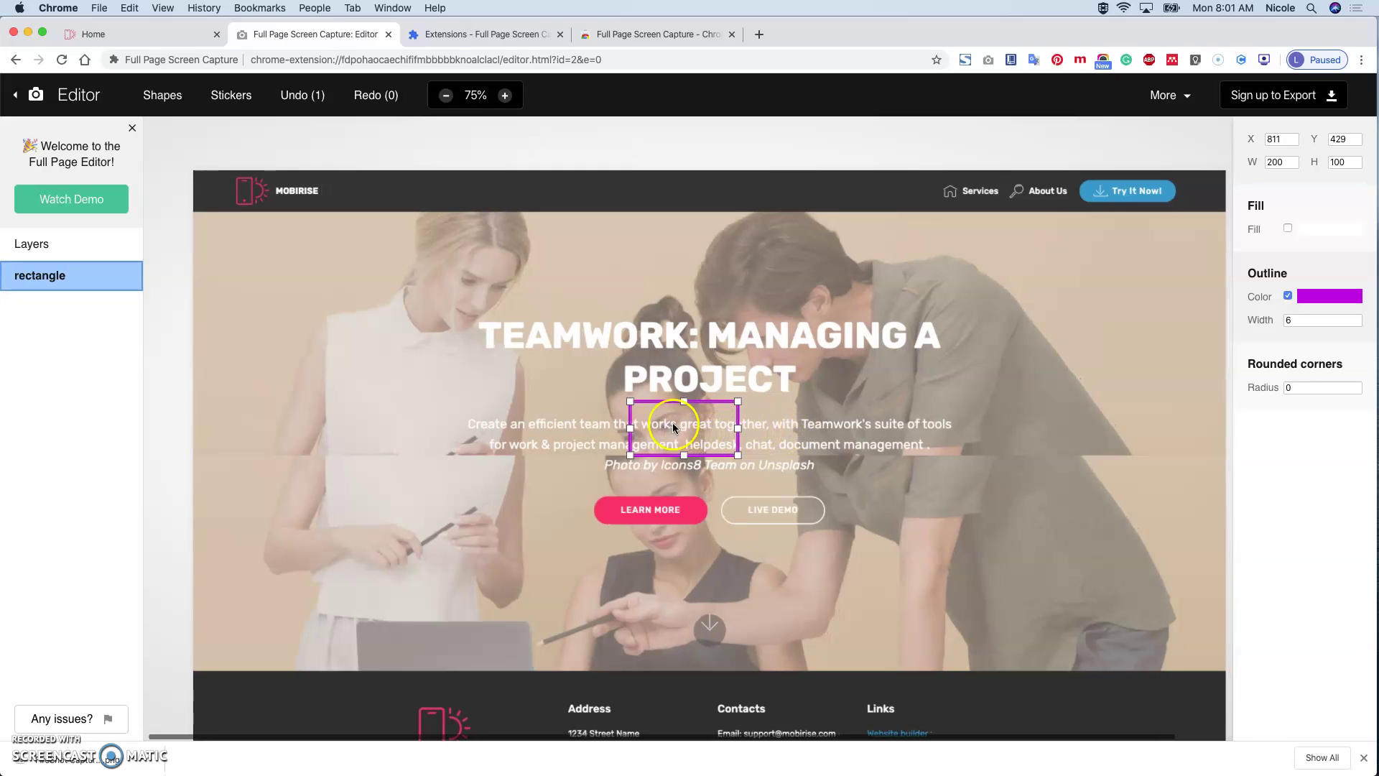
pyautogui.moveTo(662, 407); pyautogui.dragTo(493, 303)
pyautogui.scroll(1, 568, 360)
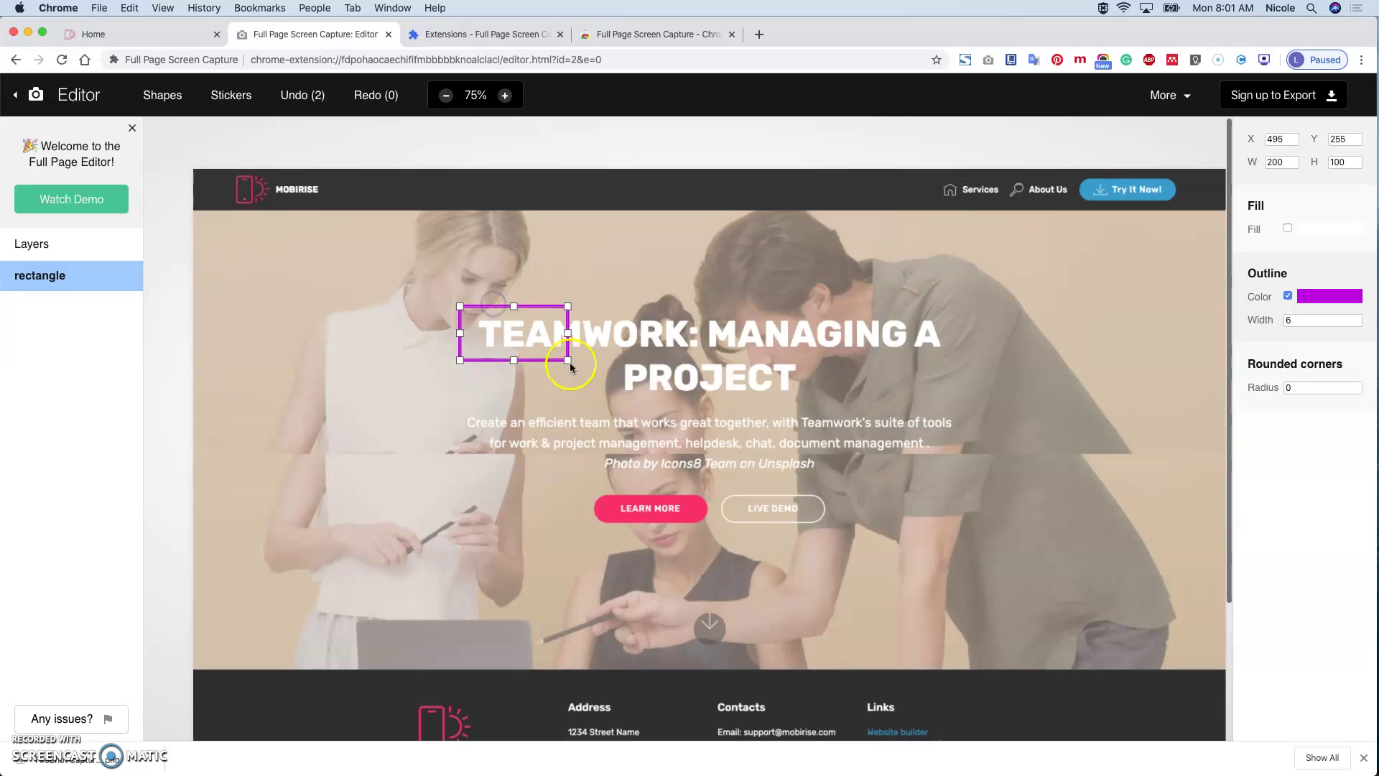
pyautogui.moveTo(564, 361); pyautogui.dragTo(710, 358)
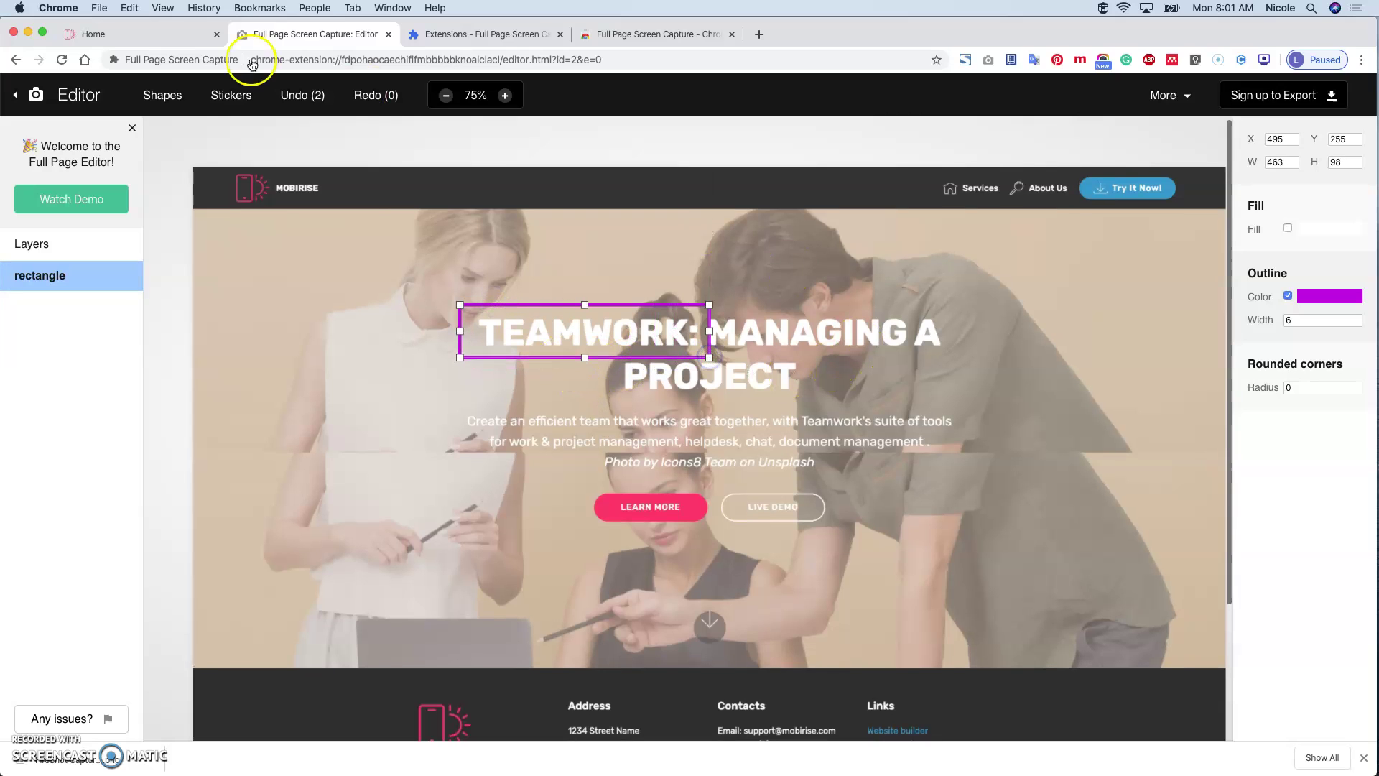
# Step: Add the smiling-face-with-hearts 🥰 sticker above the word MANAGING
pyautogui.click(254, 113)
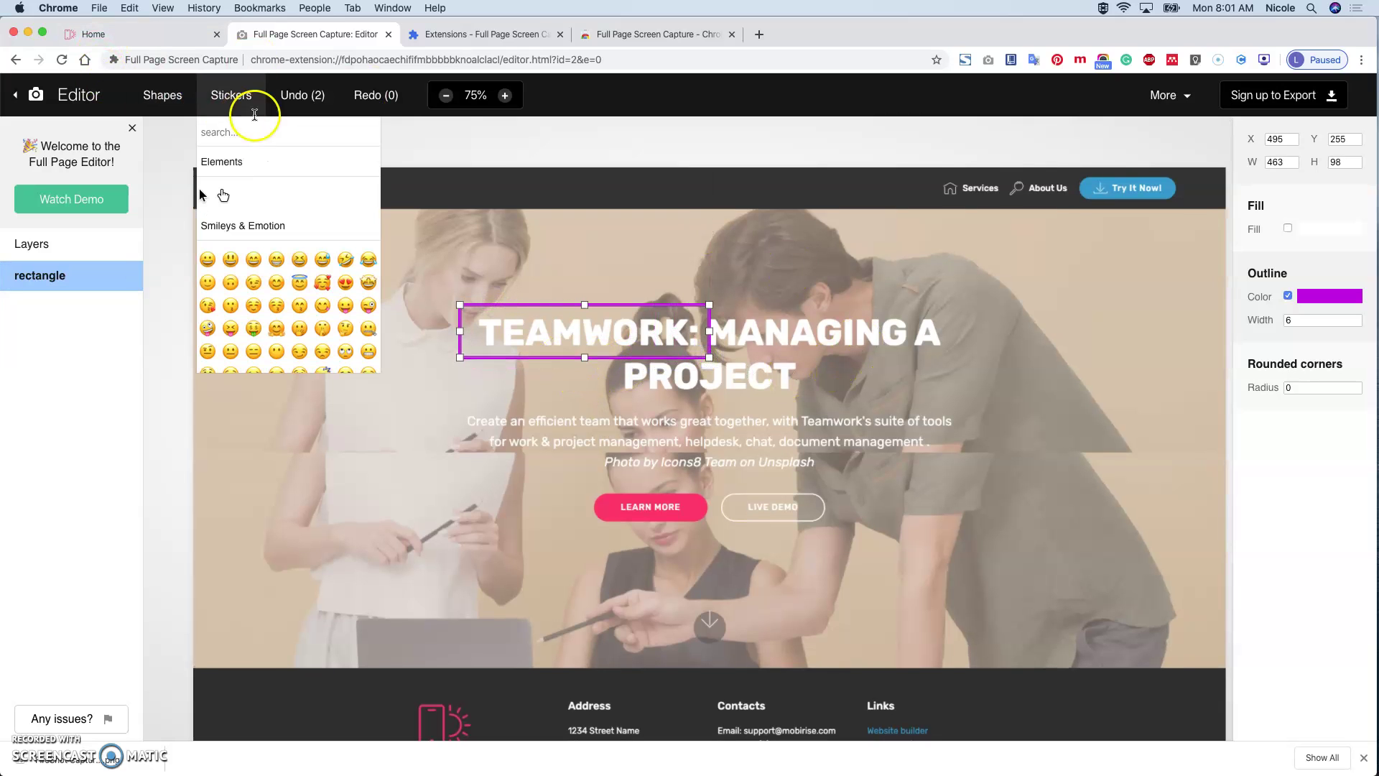
pyautogui.click(322, 281)
pyautogui.moveTo(688, 430); pyautogui.dragTo(736, 274)
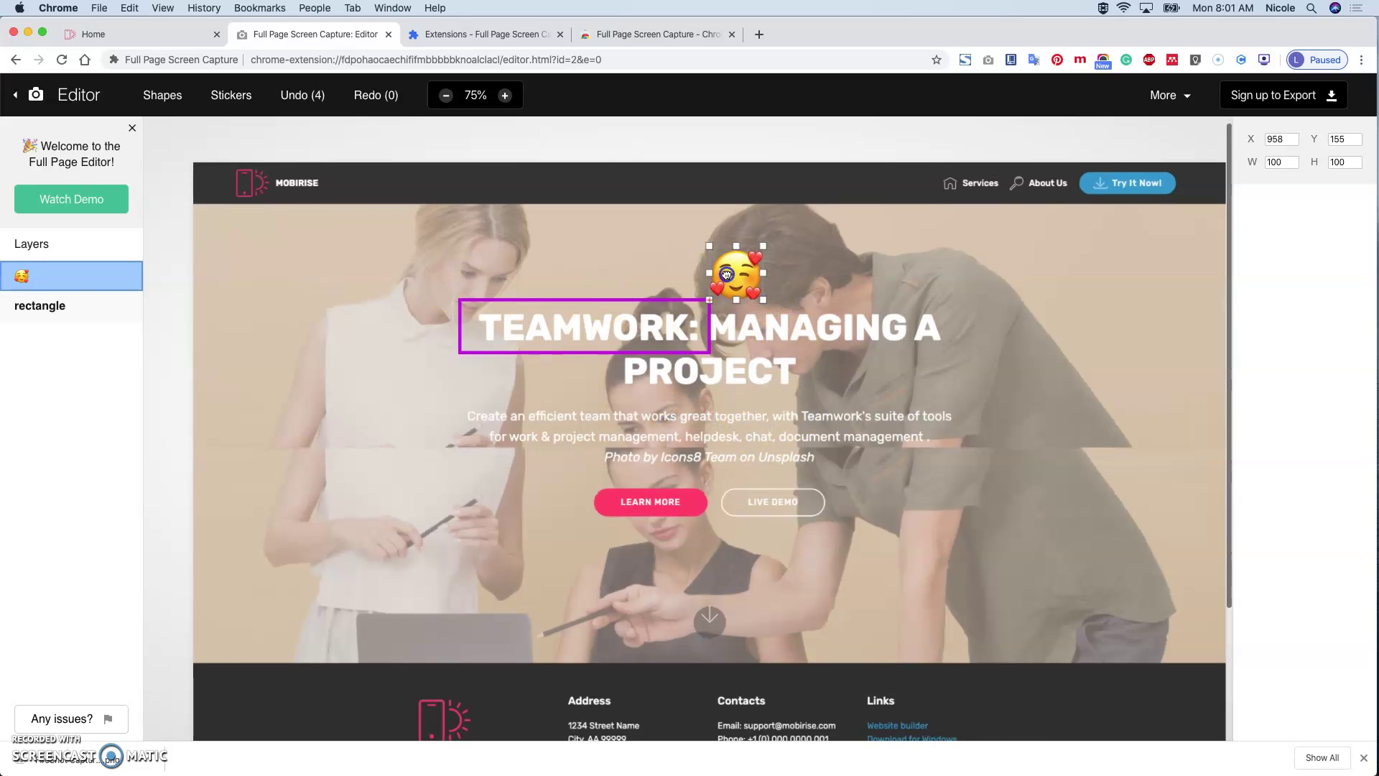
pyautogui.click(243, 110)
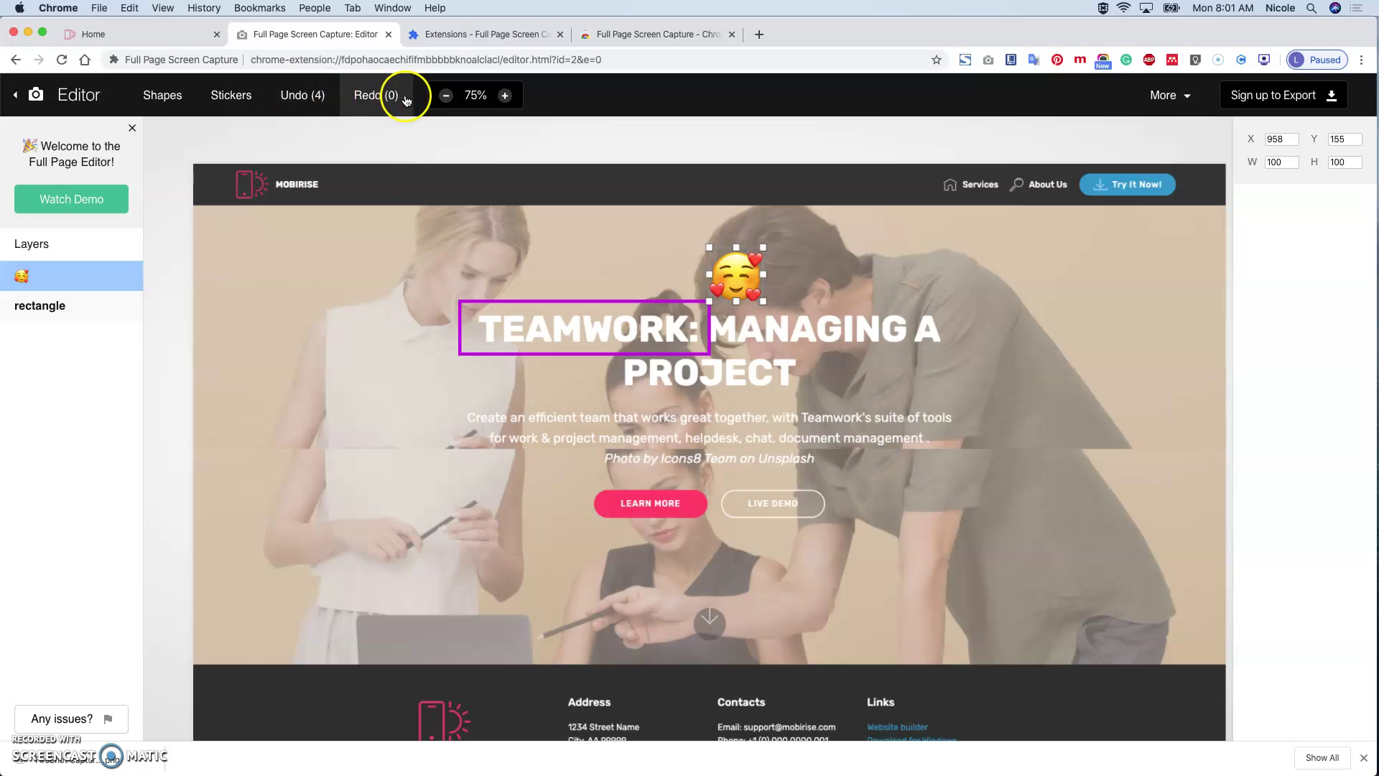
# Step: Add a text box reading 'Hello' and place it beside the heart-eyed sticker
pyautogui.moveTo(172, 94)
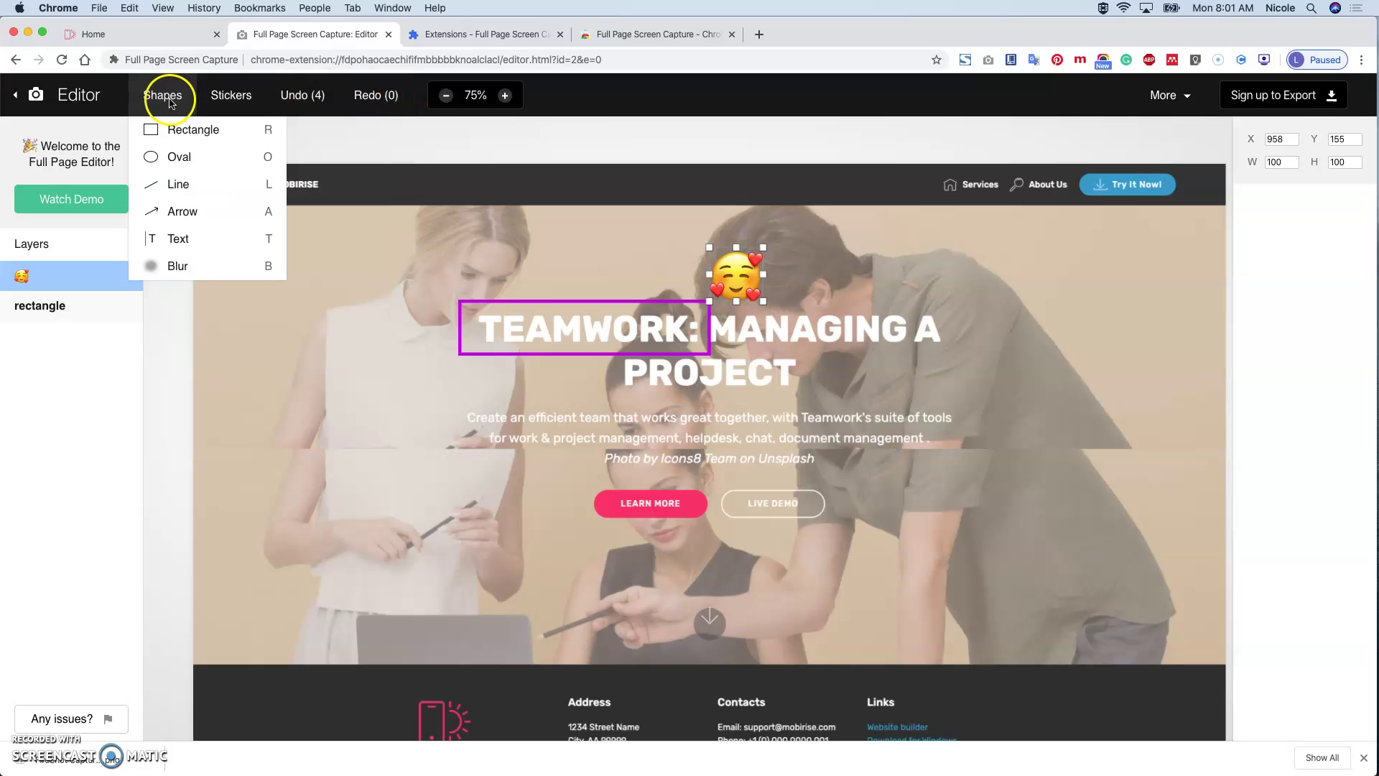
pyautogui.click(214, 239)
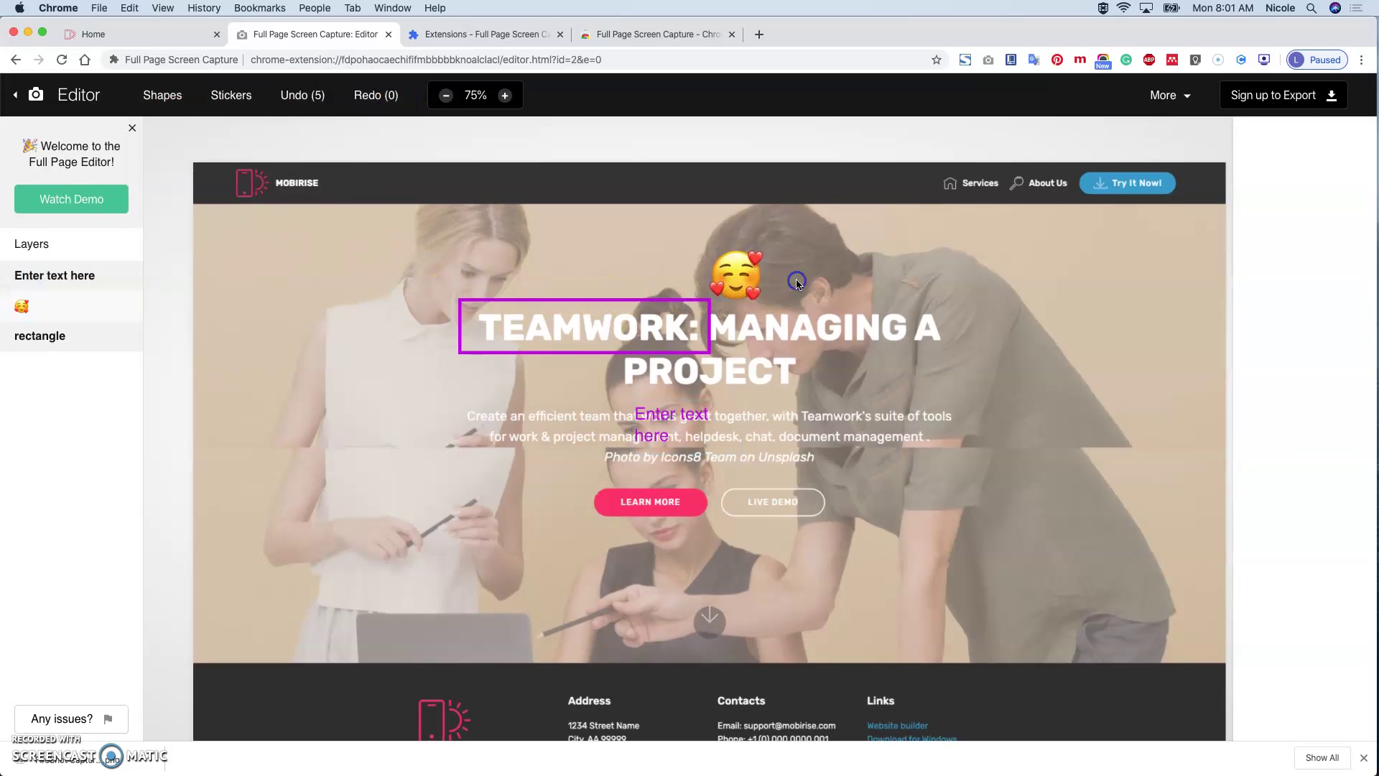
pyautogui.click(665, 421)
pyautogui.moveTo(678, 413); pyautogui.dragTo(463, 213)
pyautogui.doubleClick(610, 219)
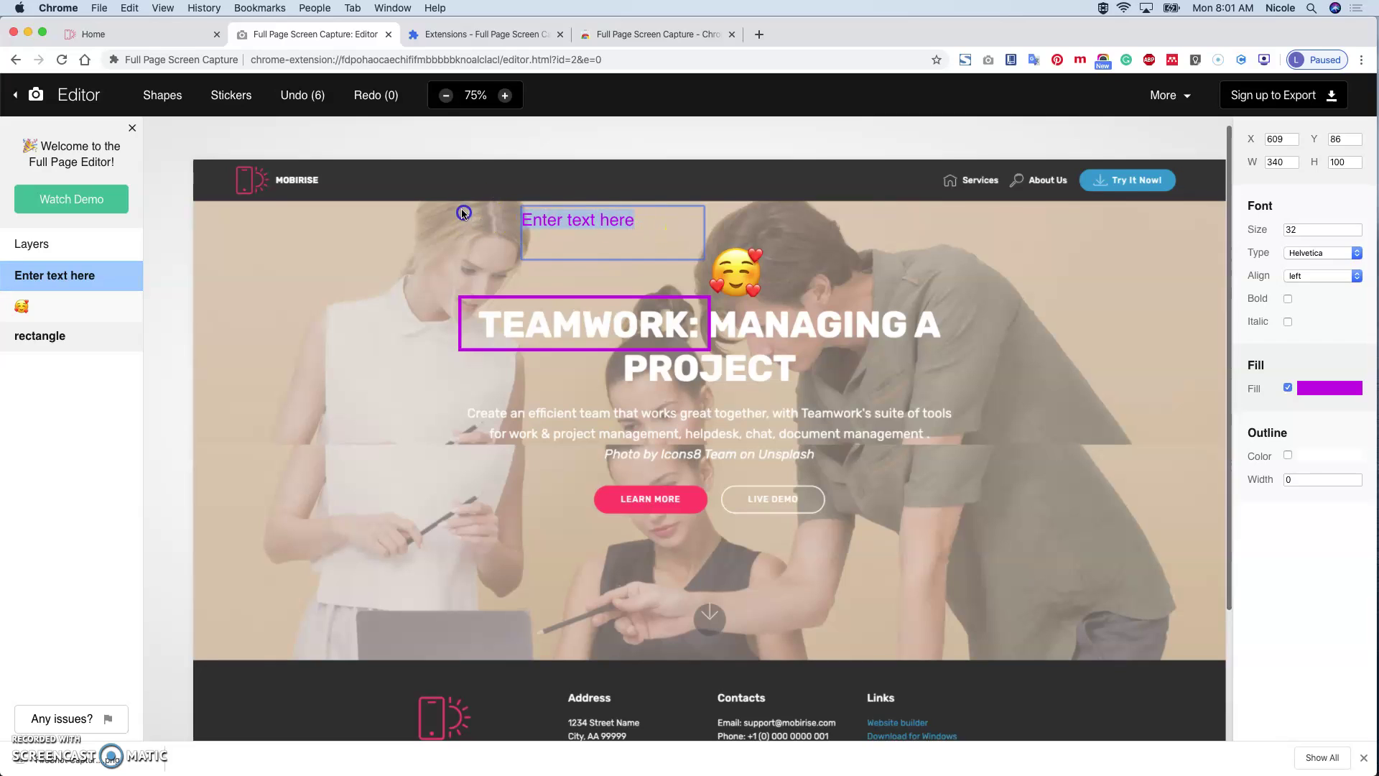
pyautogui.write('Hello')
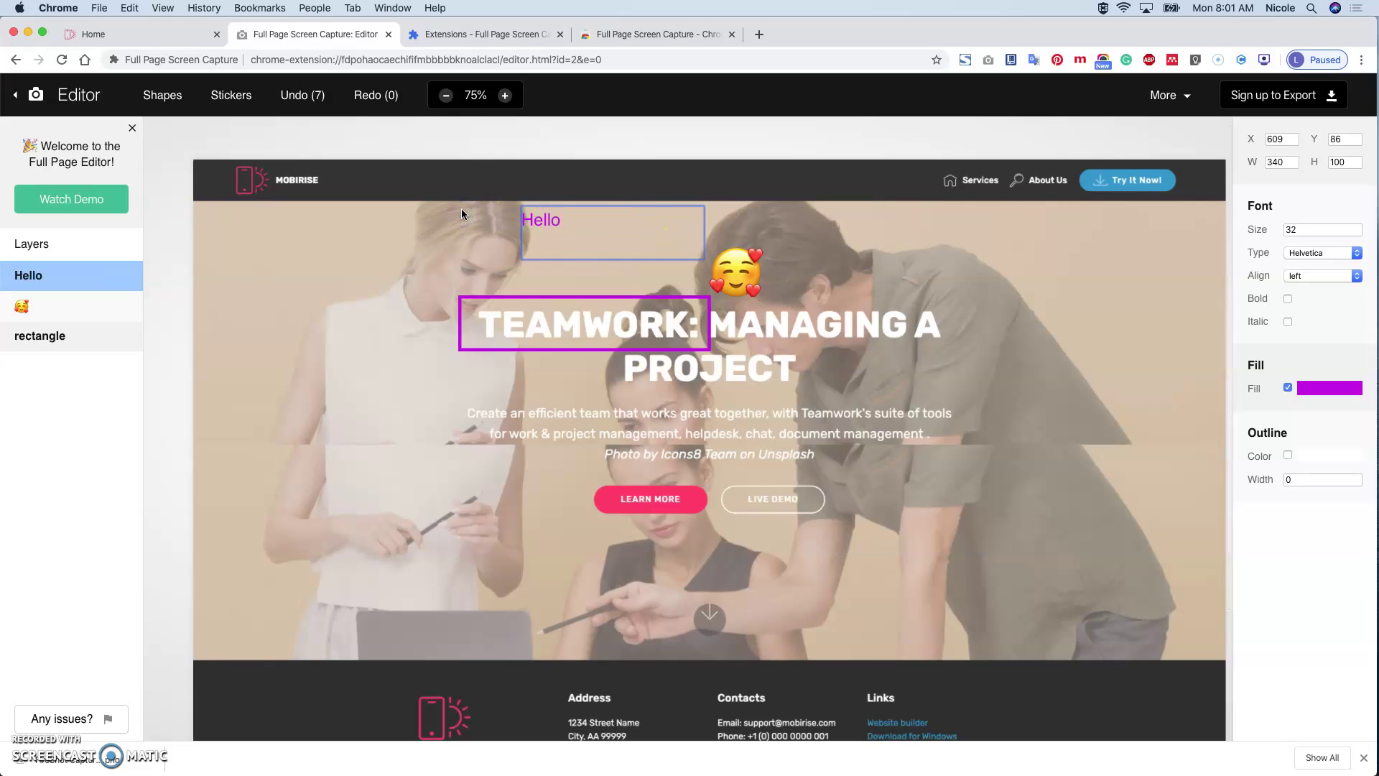
pyautogui.click(565, 243)
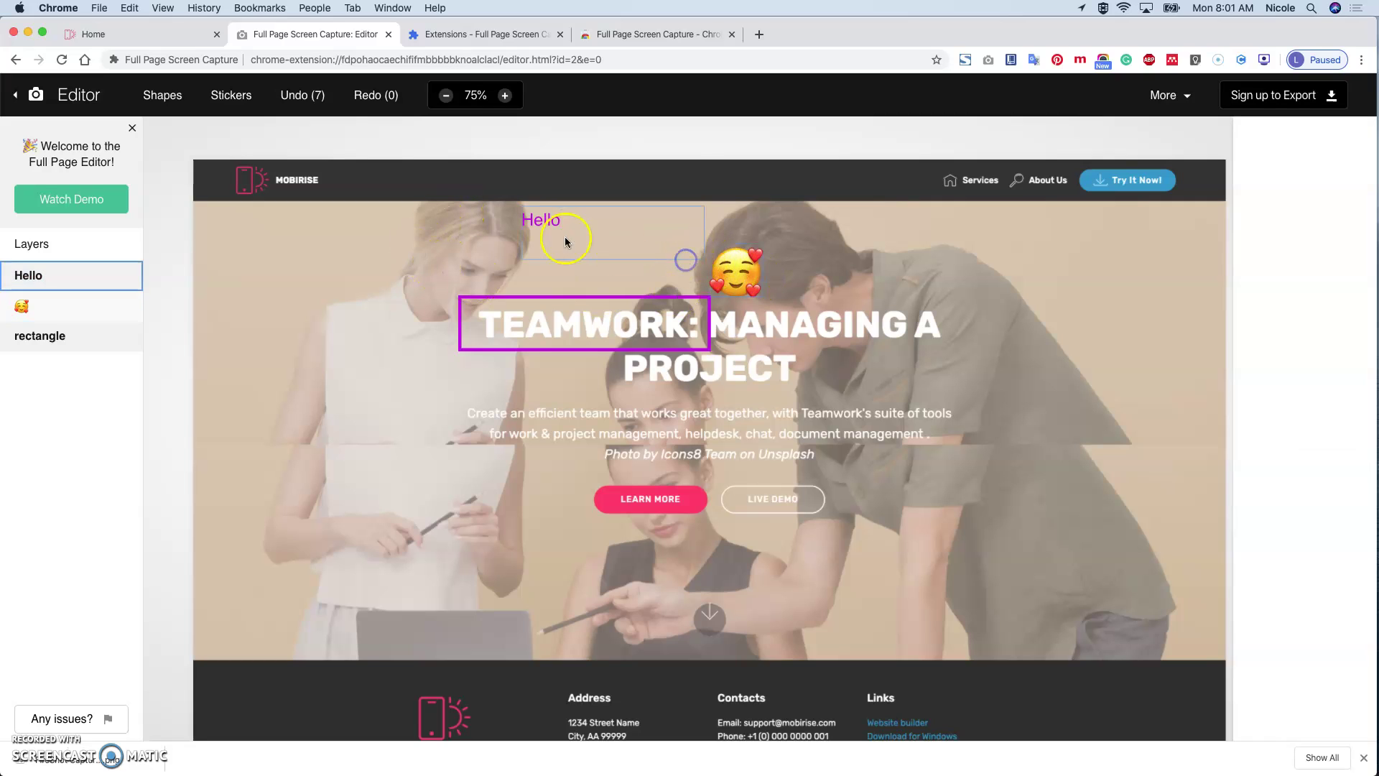
pyautogui.moveTo(644, 256); pyautogui.dragTo(894, 325)
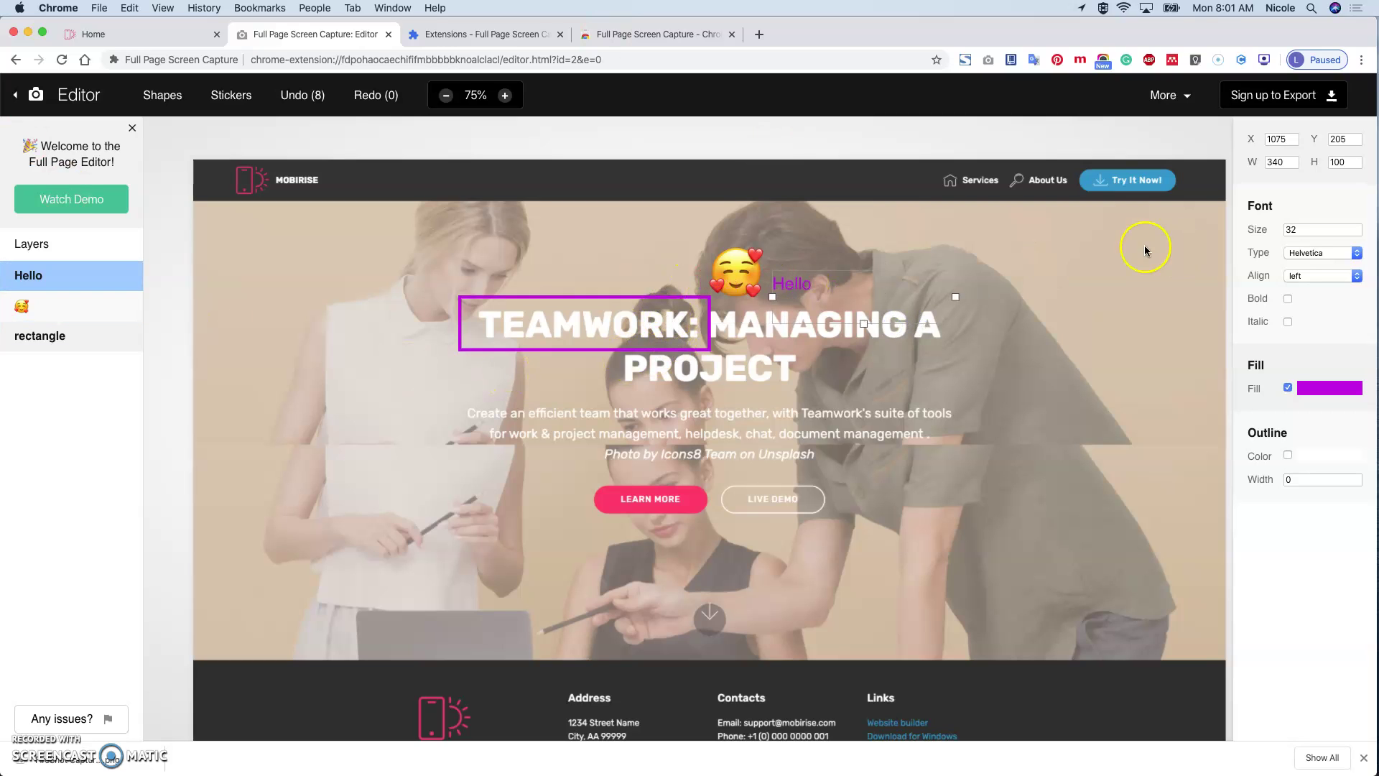
pyautogui.click(1176, 97)
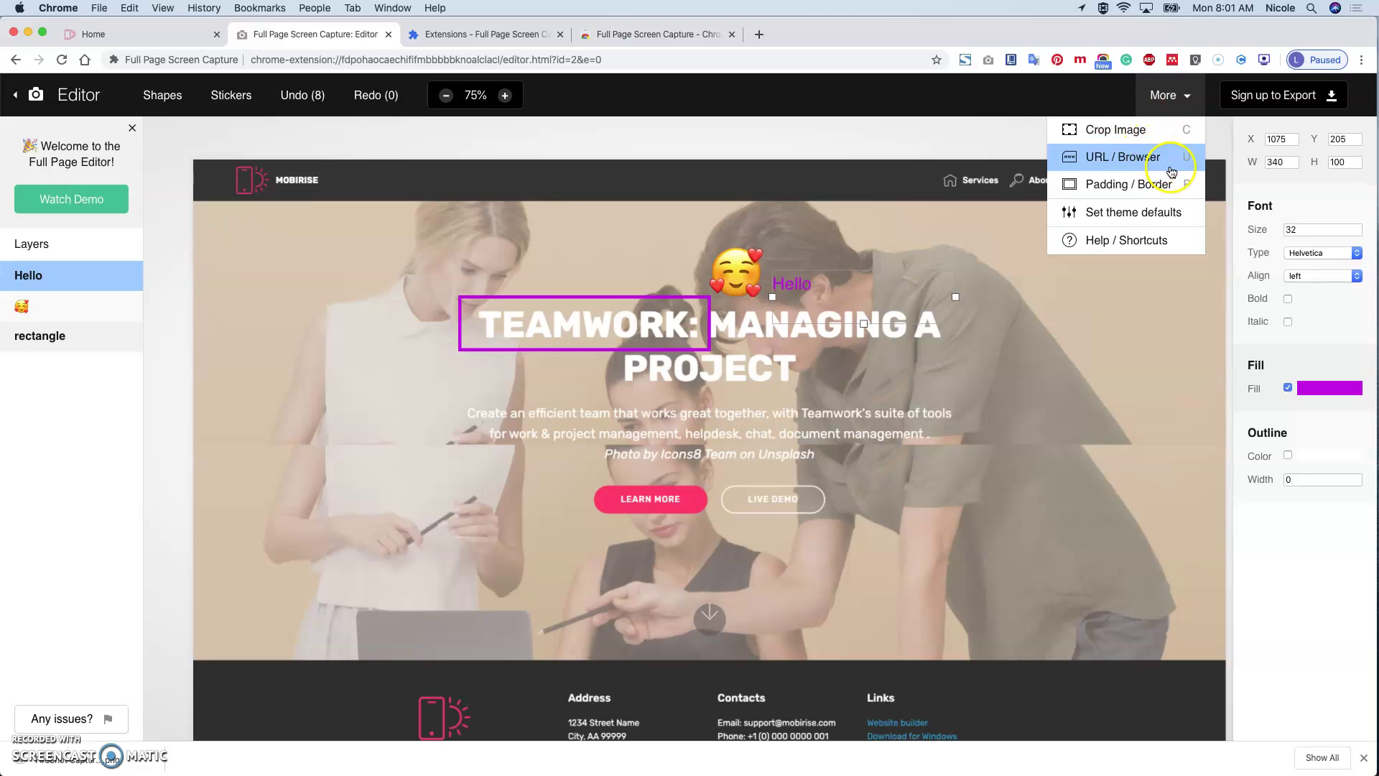
# Step: Try the URL / Browser frame option, then close the free-trial sign-in popup without signing in
pyautogui.click(1161, 161)
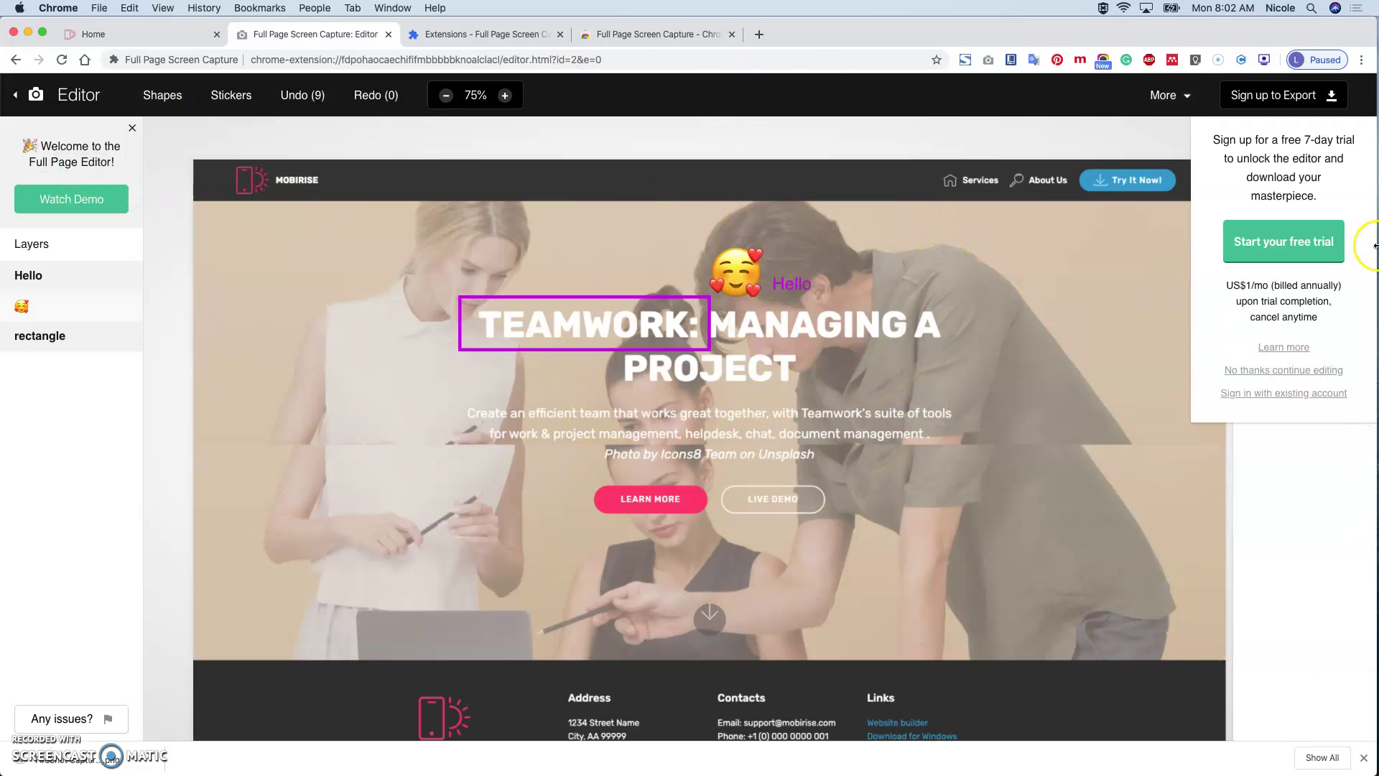
pyautogui.click(1250, 241)
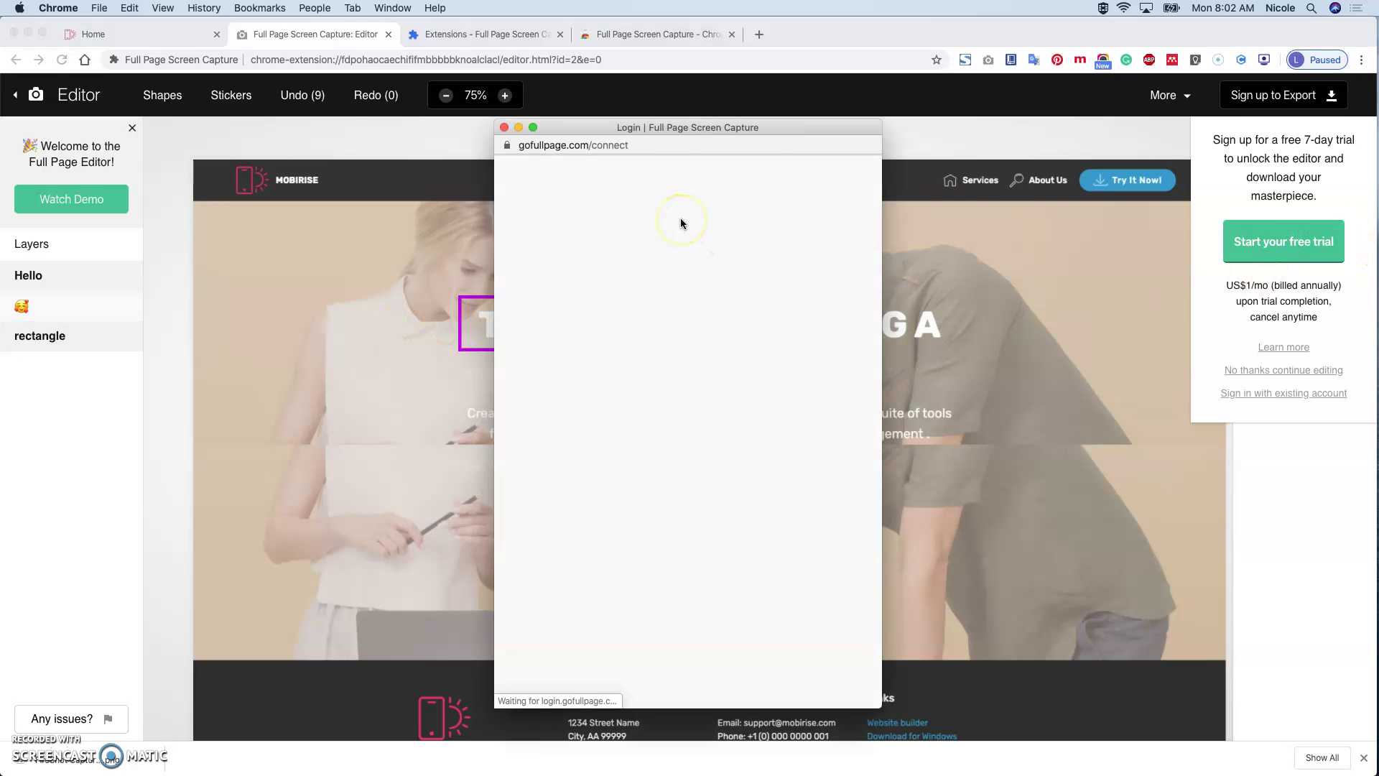
pyautogui.click(502, 130)
# Step: Leave the editor and return to the Mobirise Home tab
pyautogui.click(1279, 101)
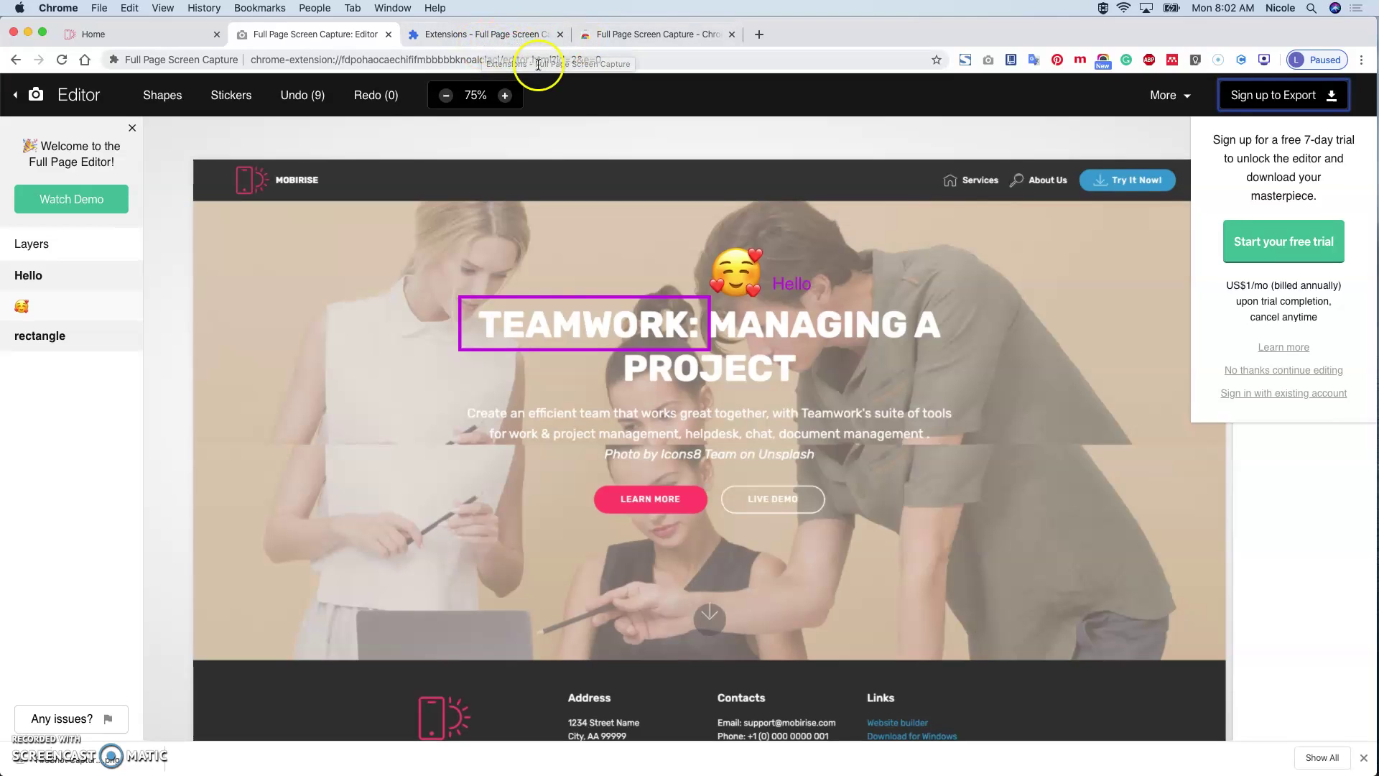
pyautogui.click(772, 283)
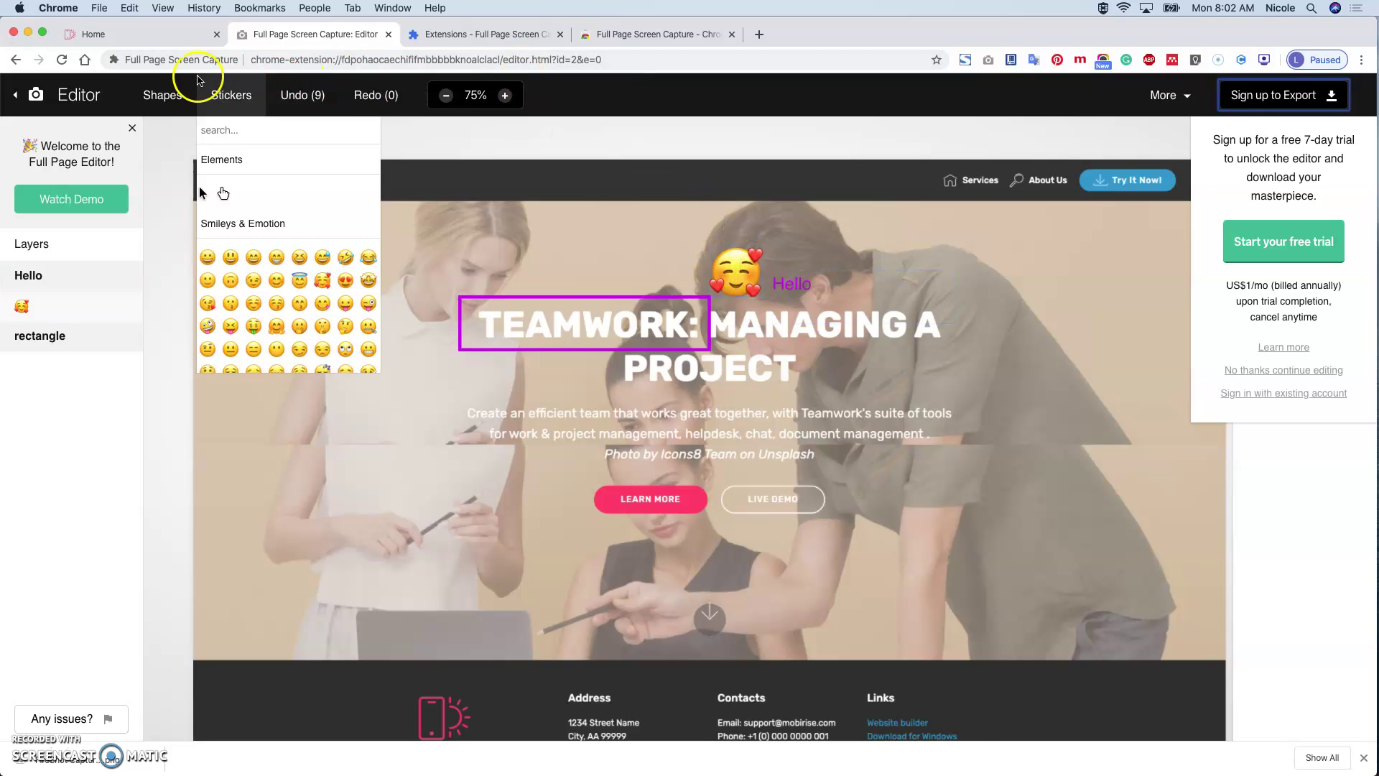
pyautogui.click(139, 33)
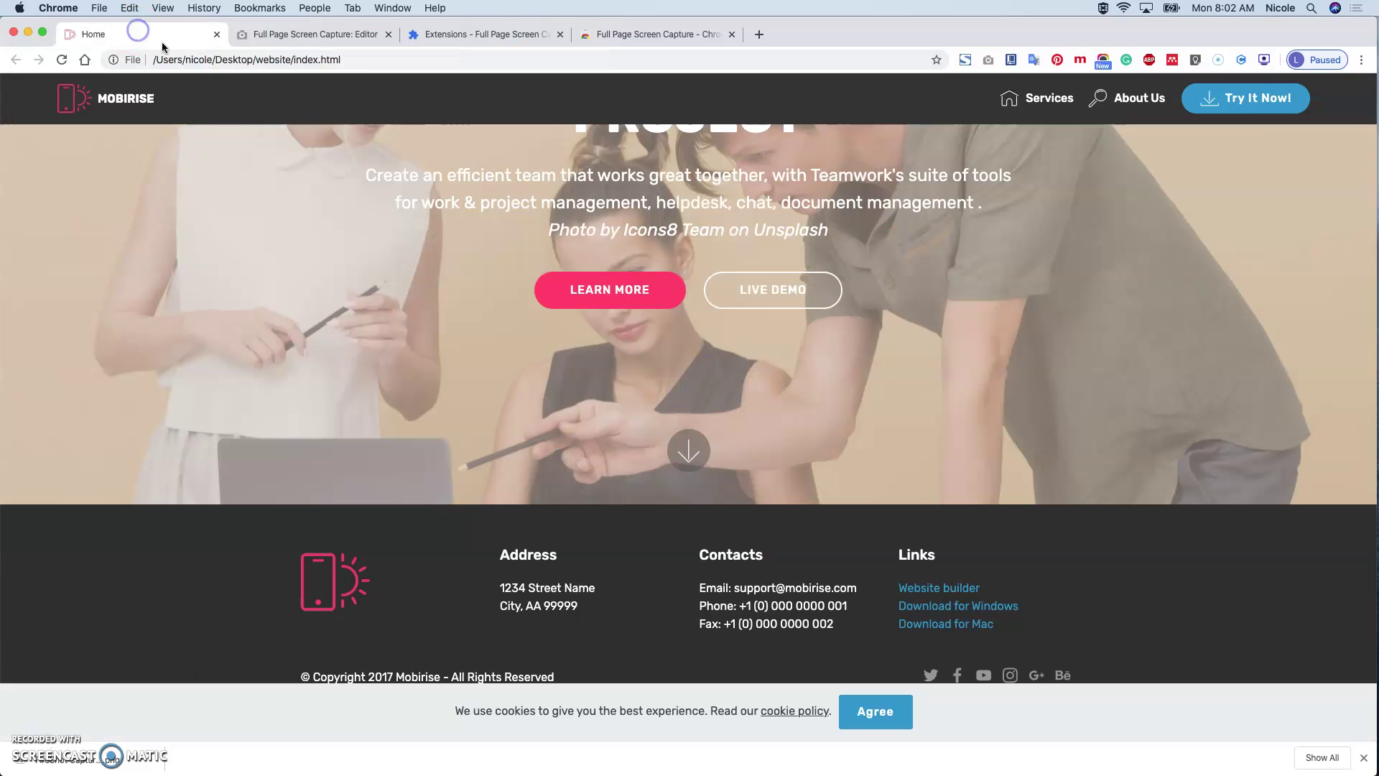
# Step: Start a new full-page capture of the Mobirise Home page from the extensions bar
pyautogui.click(965, 62)
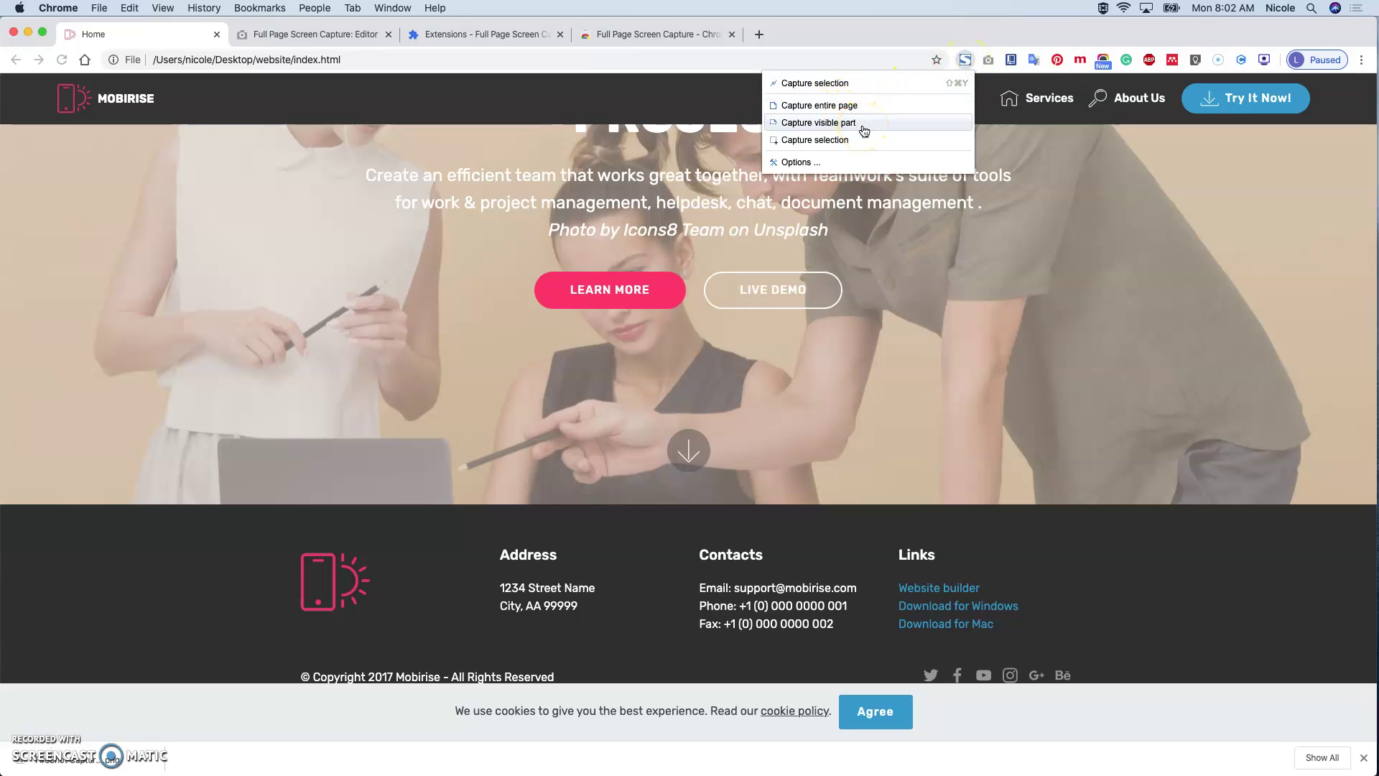
pyautogui.click(987, 64)
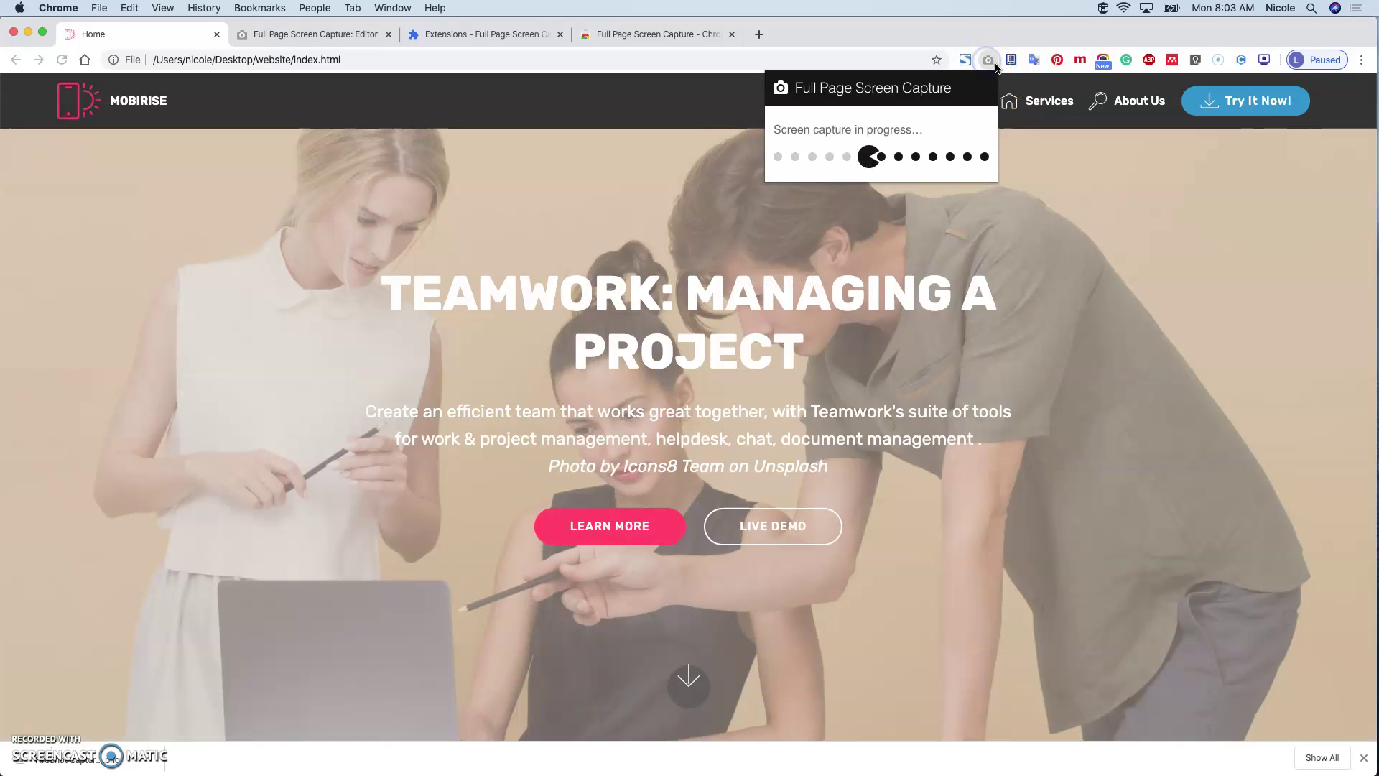